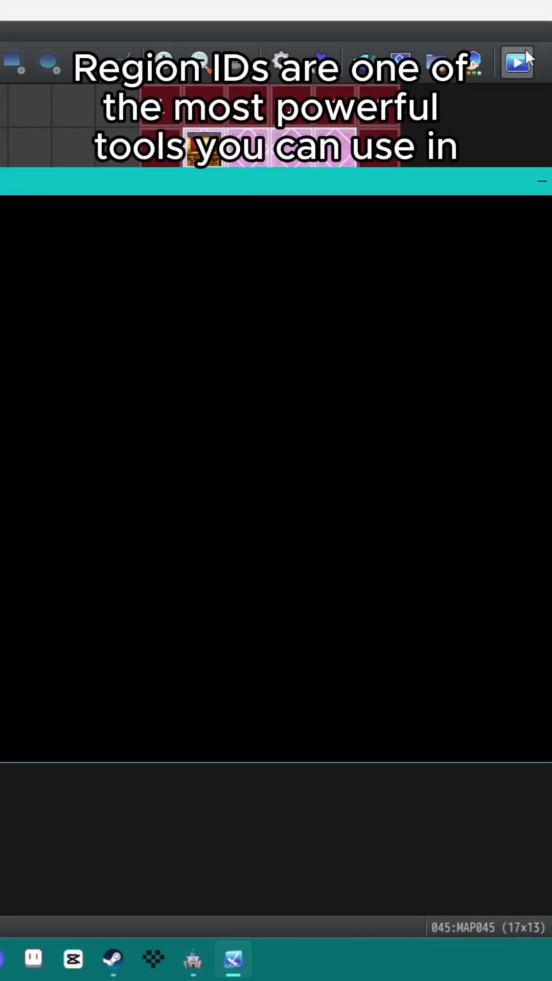
# In the test play, walk the hero along the glass bridge and off its edge
pyautogui.press('Up')
pyautogui.press('Up')
pyautogui.press('Right')
pyautogui.press('Right')
pyautogui.press('Right')
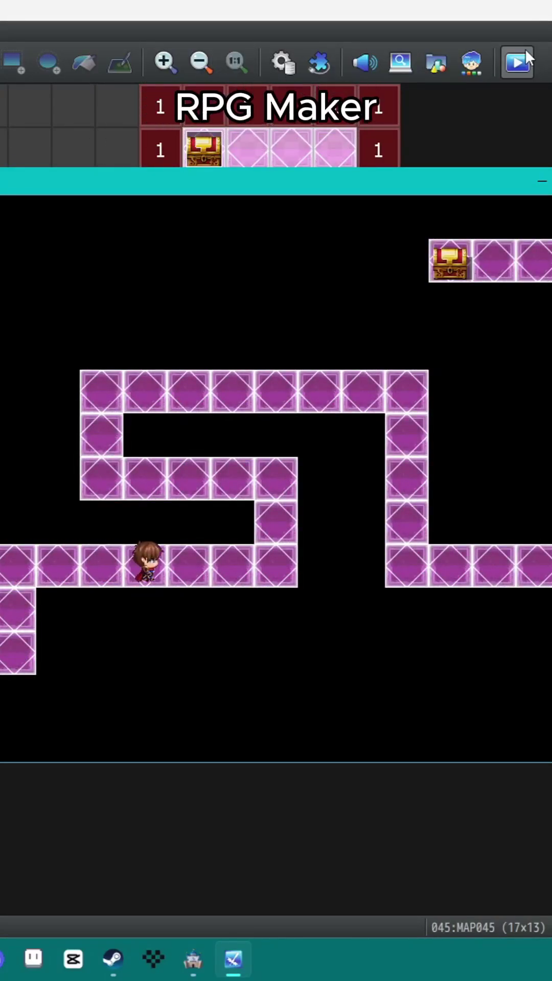
pyautogui.press('Right')
pyautogui.press('Right')
pyautogui.press('Right')
pyautogui.press('Up')
pyautogui.press('Up')
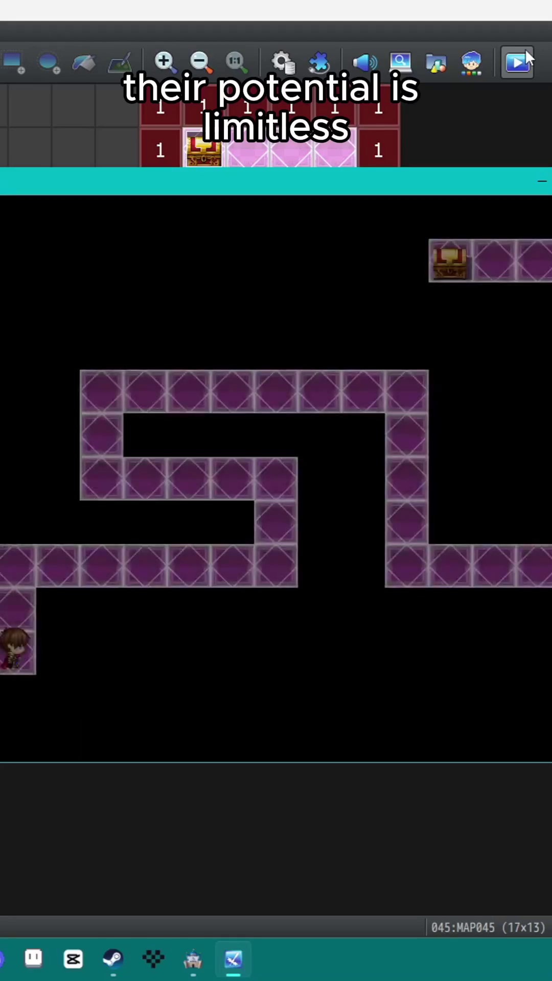
pyautogui.press('Up')
pyautogui.press('Up')
pyautogui.press('Right')
pyautogui.press('Right')
pyautogui.press('Right')
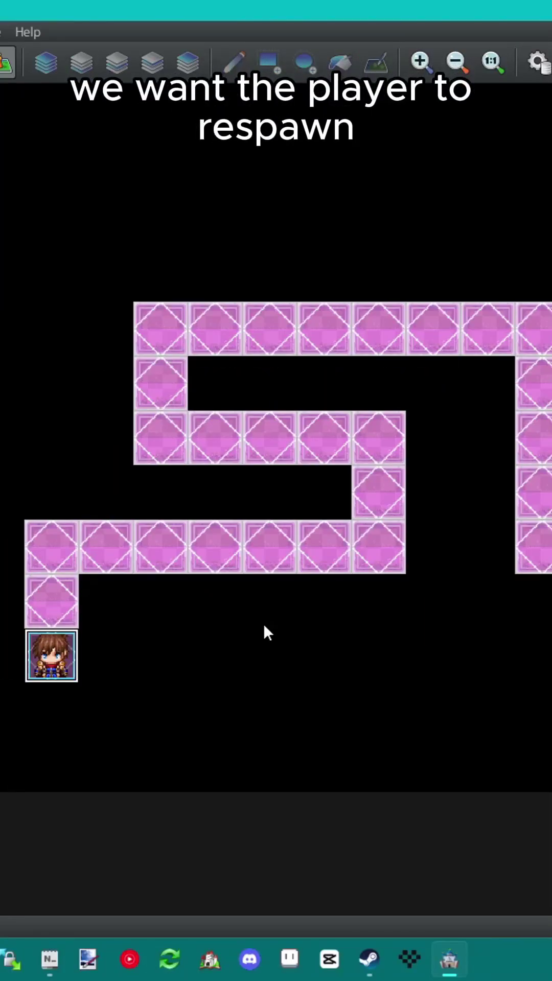
# Zoom out the map editor to show the whole glass bridge map
pyautogui.keyDown('ctrl'); pyautogui.scroll(-2, 521, 617); pyautogui.keyUp('ctrl')
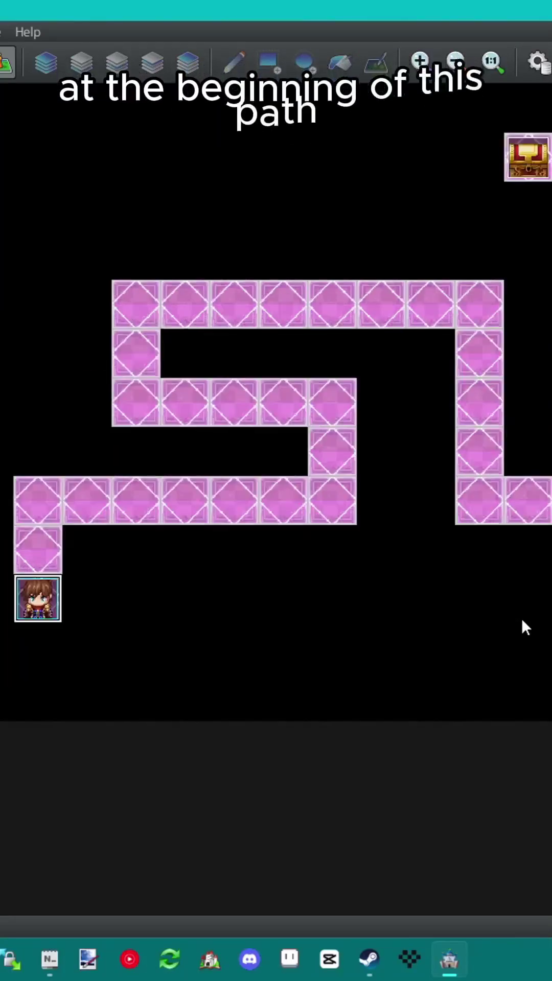
pyautogui.keyDown('ctrl'); pyautogui.scroll(-1, 259, 532); pyautogui.keyUp('ctrl')
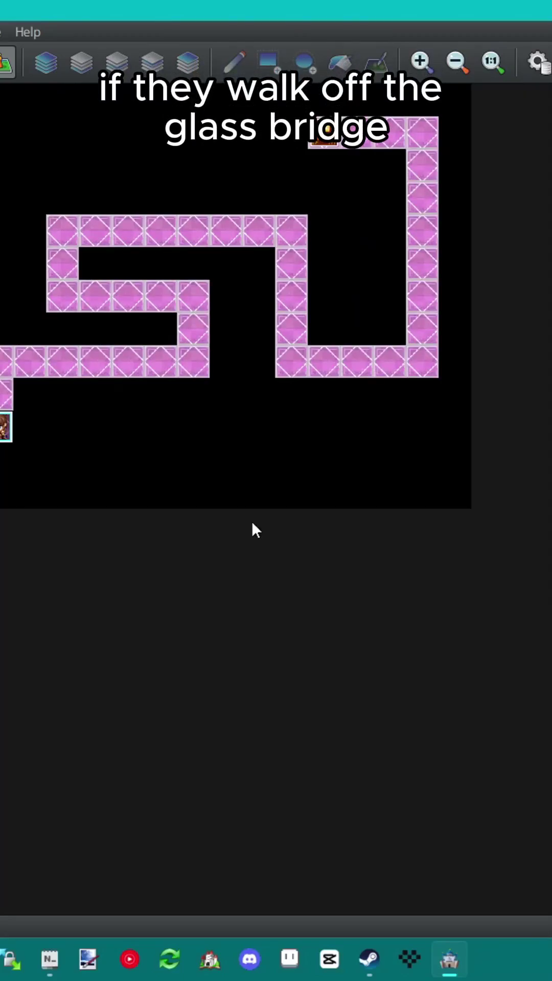
pyautogui.keyDown('ctrl'); pyautogui.scroll(-2, 247, 506); pyautogui.keyUp('ctrl')
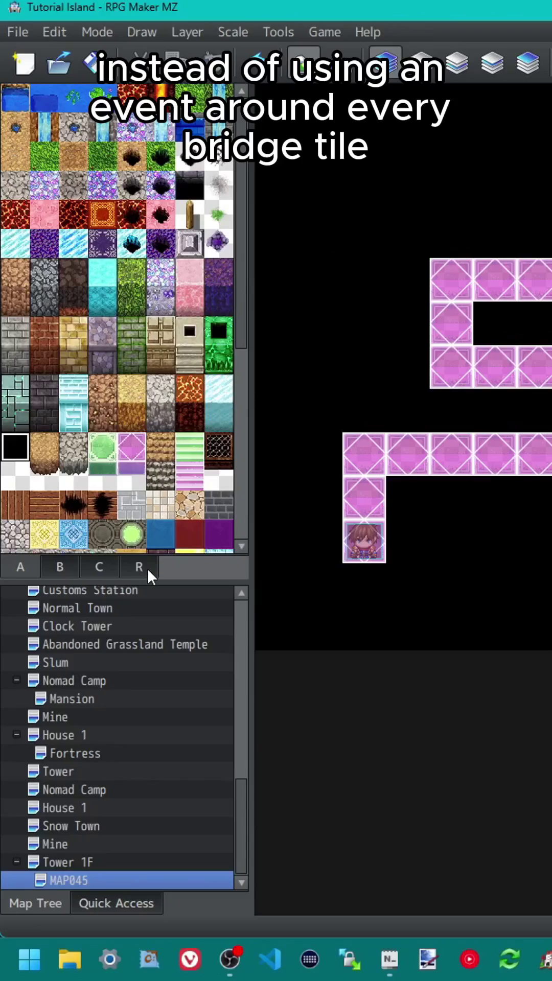
# Paint region 1 onto the tiles bordering the glass bridge
pyautogui.click(139, 566)
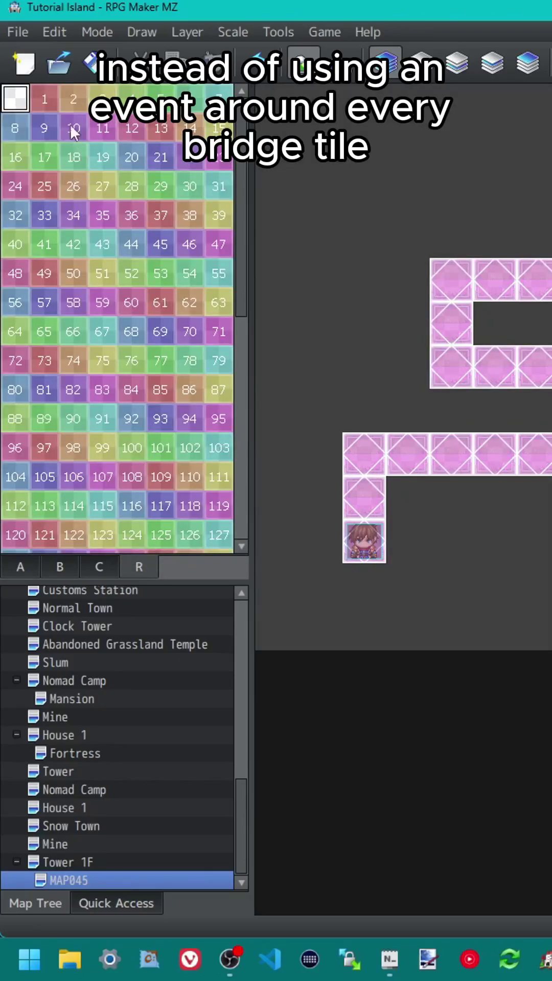
pyautogui.click(45, 99)
pyautogui.moveTo(450, 236)
pyautogui.mouseDown()
pyautogui.moveTo(485, 236)
pyautogui.moveTo(453, 242)
pyautogui.moveTo(499, 245)
pyautogui.moveTo(548, 273)
pyautogui.moveTo(544, 390)
pyautogui.mouseUp()
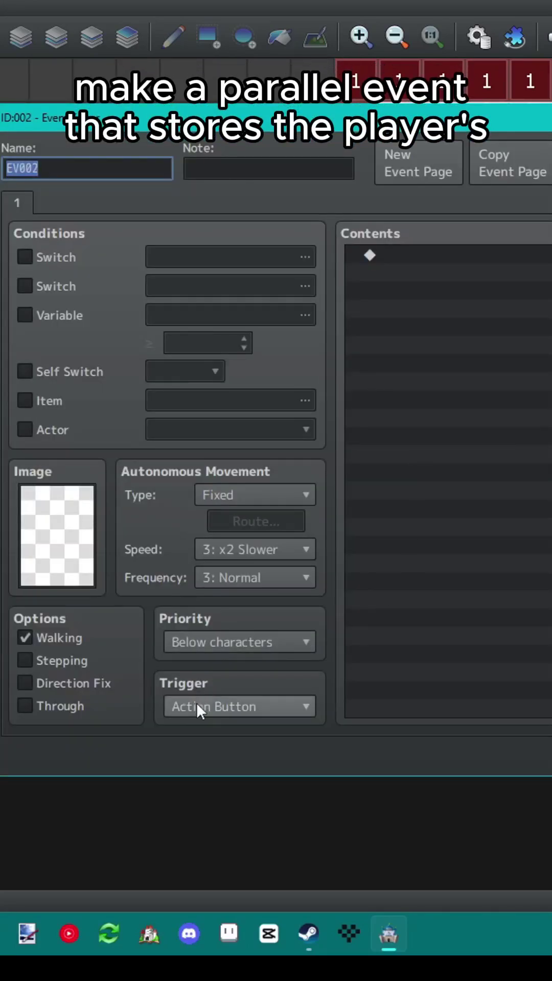
# Set the event trigger to Parallel and finish storing the player's Y in PlayerY
pyautogui.click(196, 702)
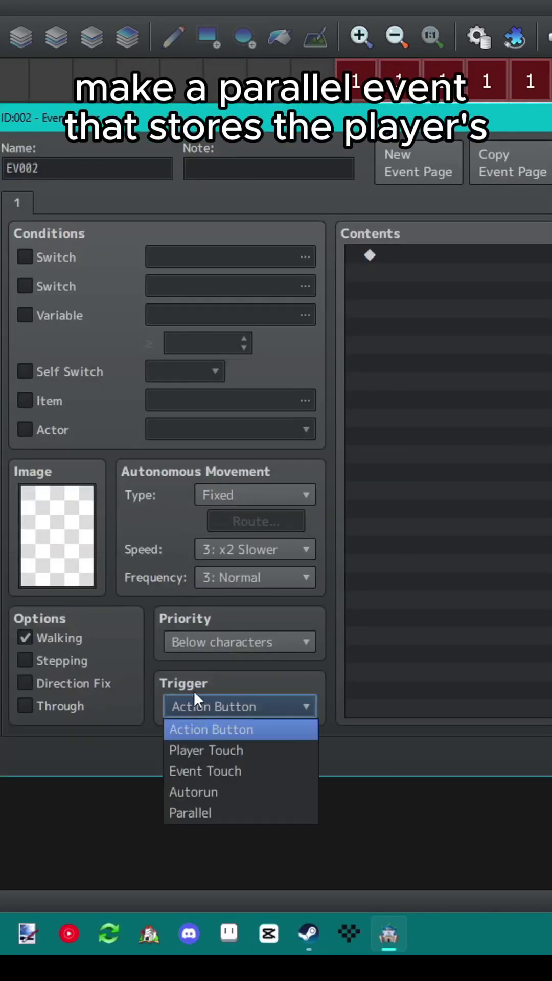
pyautogui.click(209, 818)
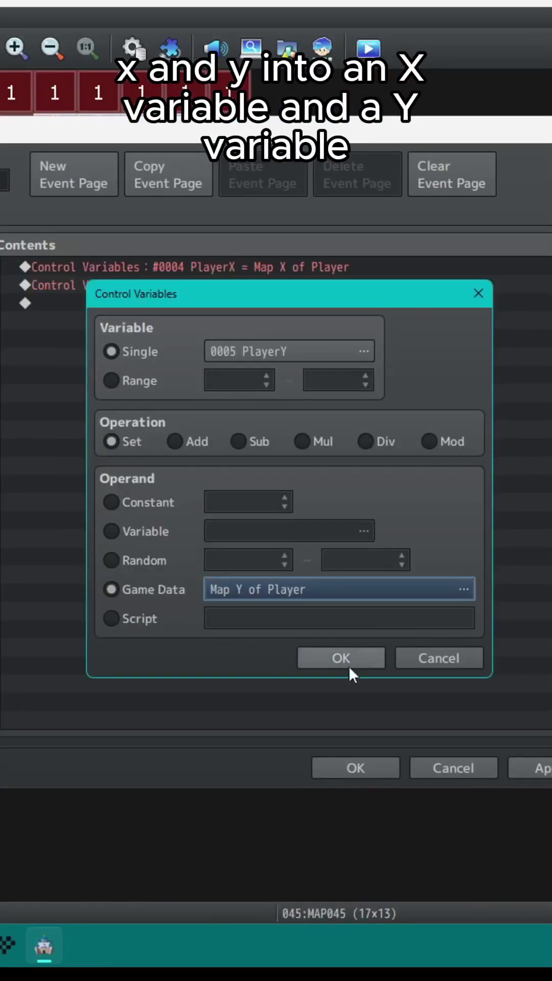
pyautogui.click(348, 660)
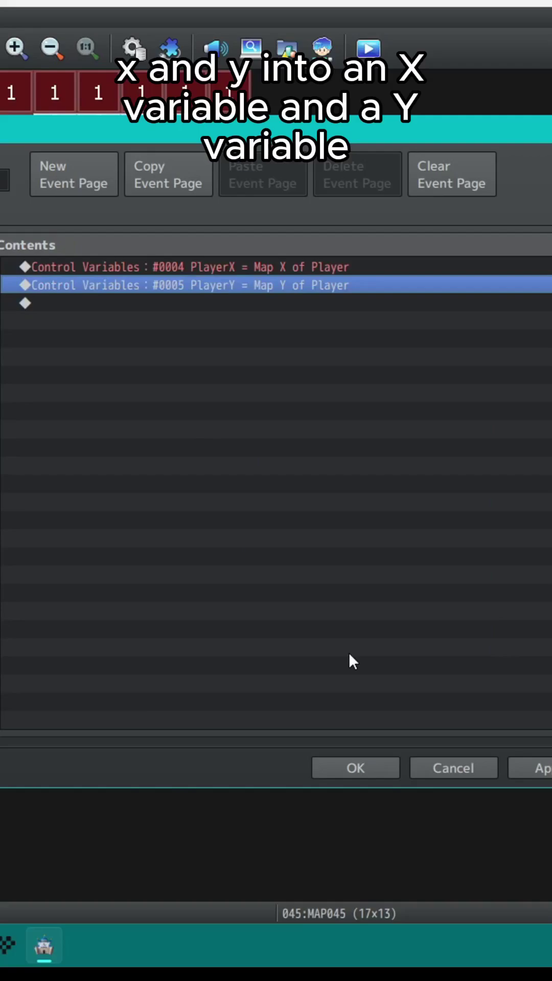
pyautogui.doubleClick(348, 651)
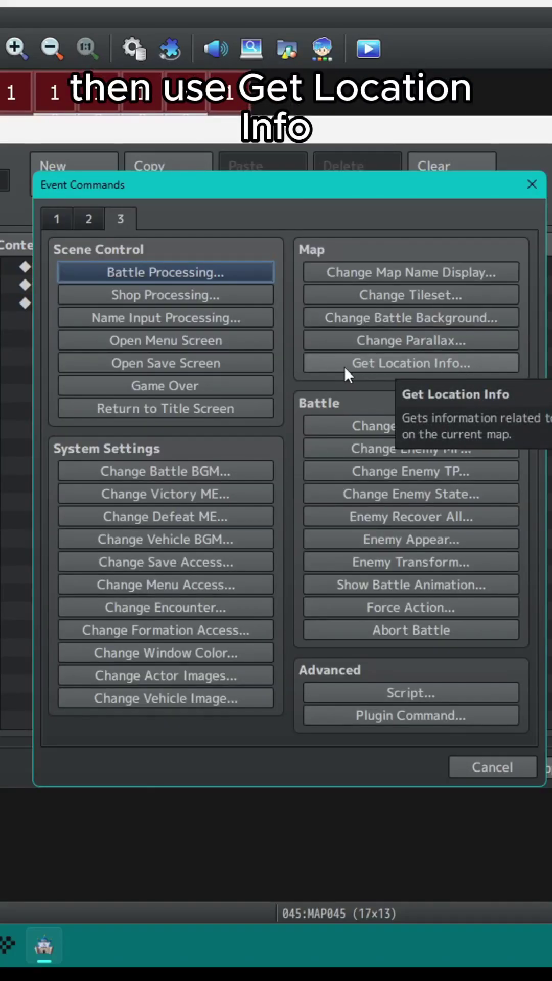
# Add a Get Location Info command that reads the Region ID into the RegionID variable
pyautogui.click(431, 362)
pyautogui.click(235, 401)
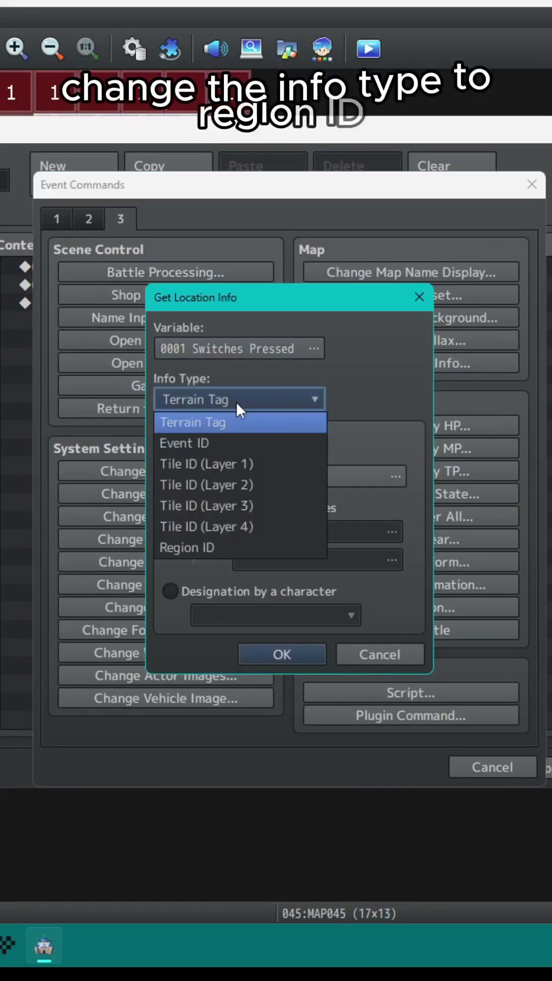
pyautogui.click(199, 549)
pyautogui.click(216, 348)
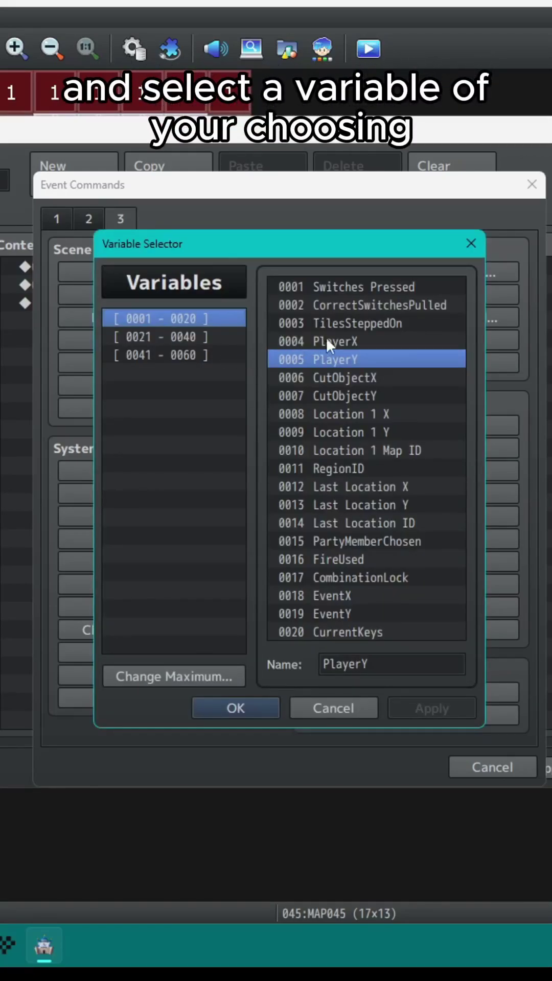
pyautogui.click(341, 469)
pyautogui.click(252, 705)
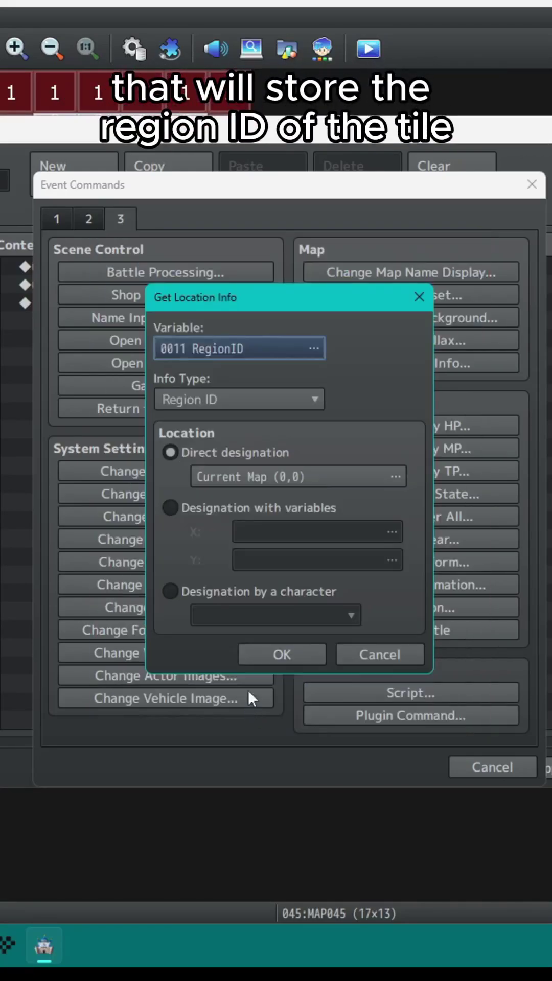
# Designate the location by variables PlayerX and PlayerY, and add the region lookup
pyautogui.click(171, 507)
pyautogui.click(308, 530)
pyautogui.click(326, 342)
pyautogui.click(249, 705)
pyautogui.click(272, 560)
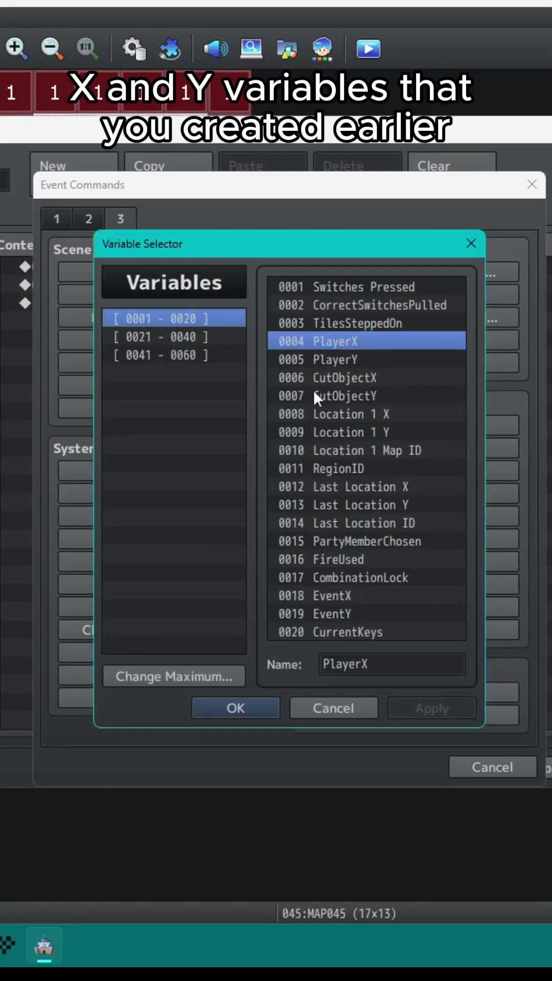
pyautogui.click(327, 359)
pyautogui.click(262, 710)
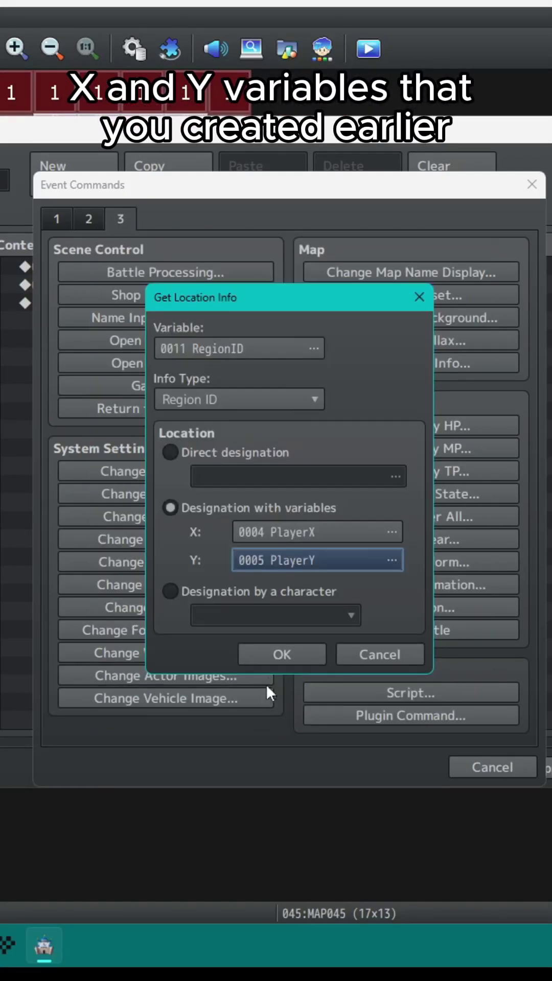
pyautogui.click(278, 654)
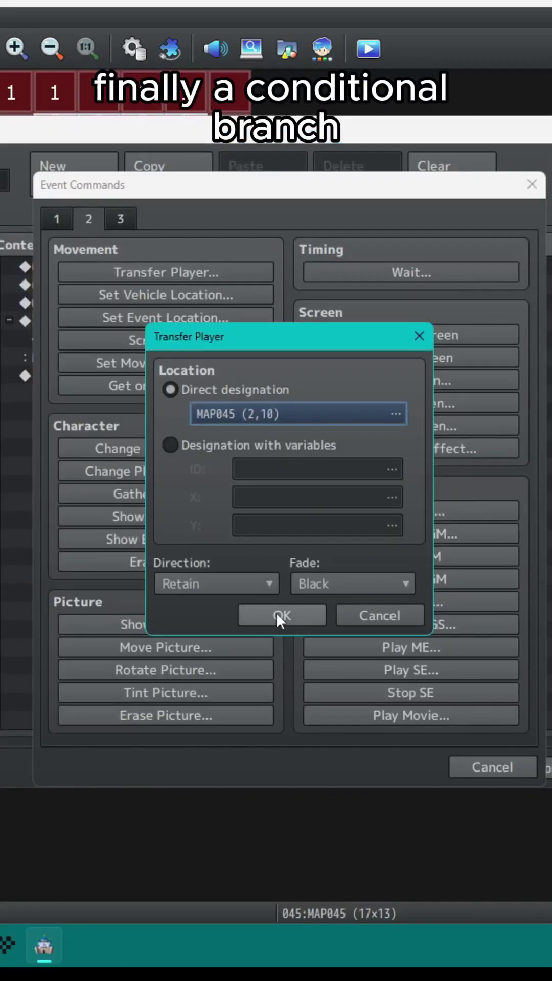
# Add a Transfer Player to MAP045 (2,10) inside the If RegionID = 1 branch and save the event
pyautogui.click(276, 613)
pyautogui.click(118, 321)
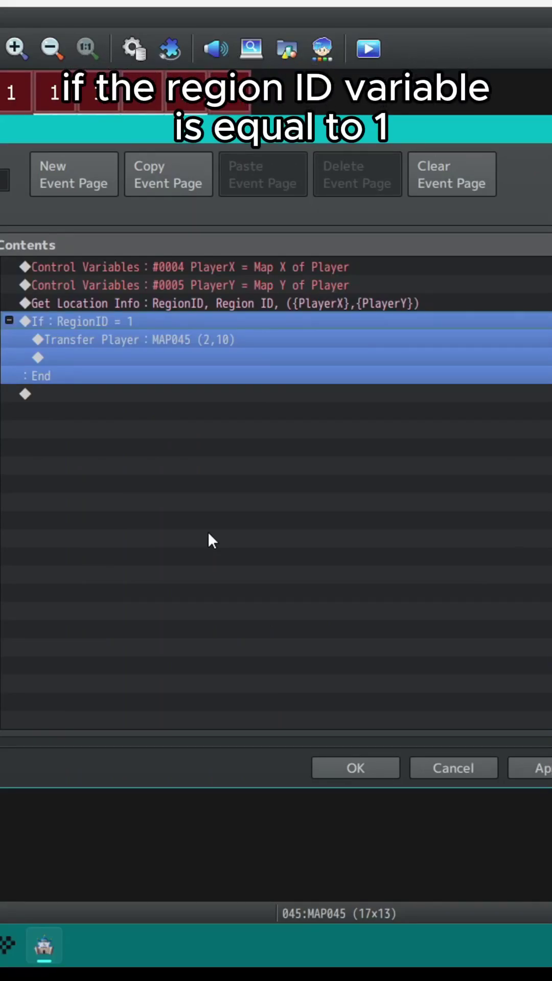
pyautogui.click(364, 768)
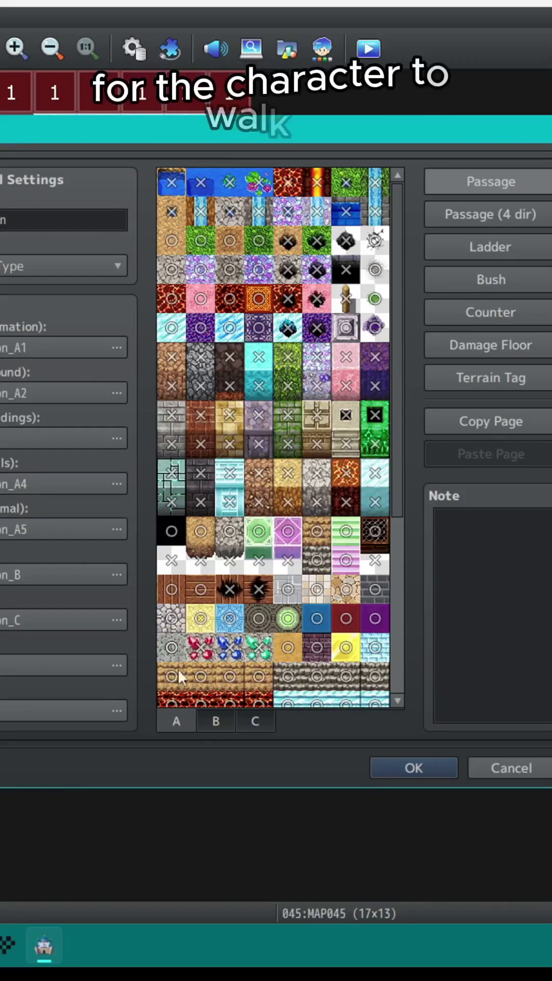
# Playtest the map, walking the hero off the bridge and back up the path
pyautogui.click(380, 767)
pyautogui.click(368, 49)
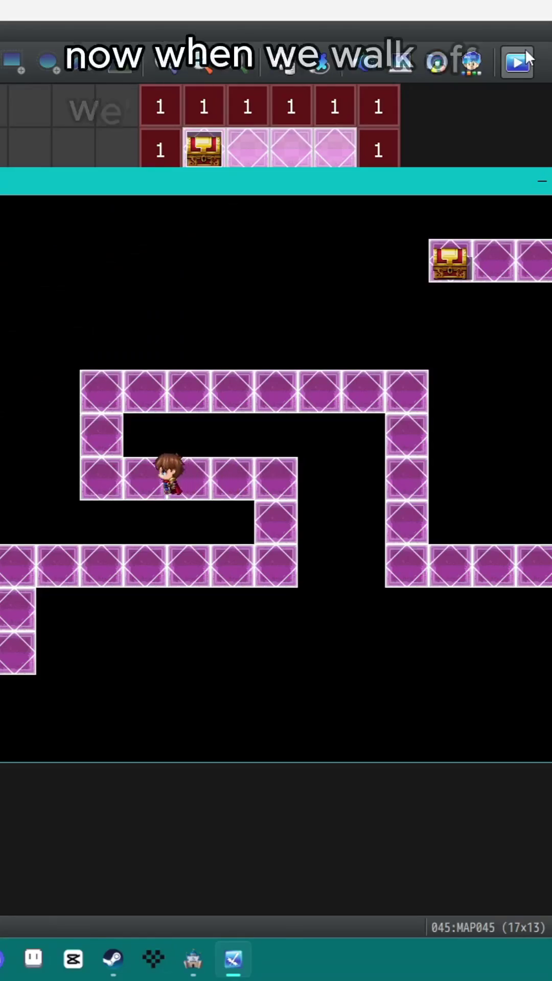
pyautogui.press('Down')
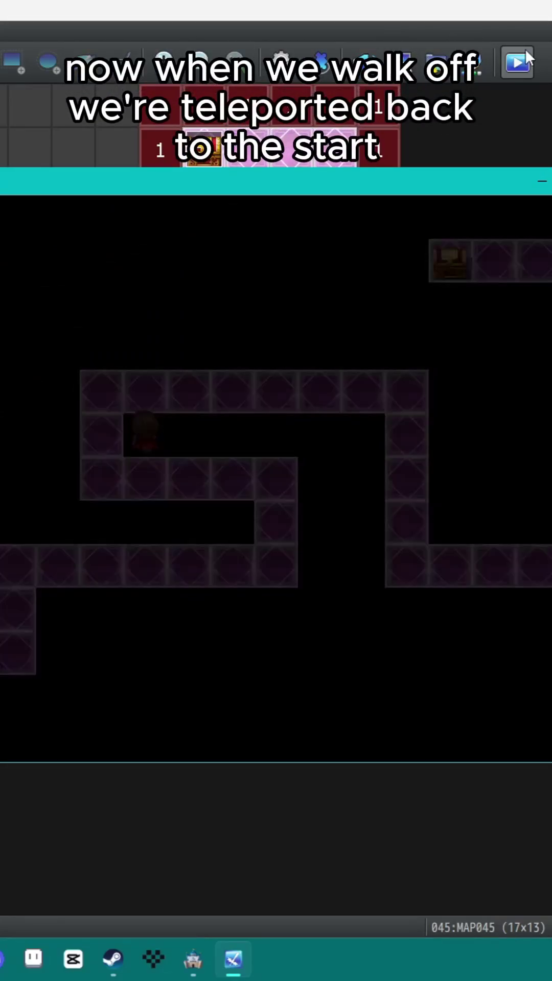
pyautogui.press('Up')
pyautogui.press('Up')
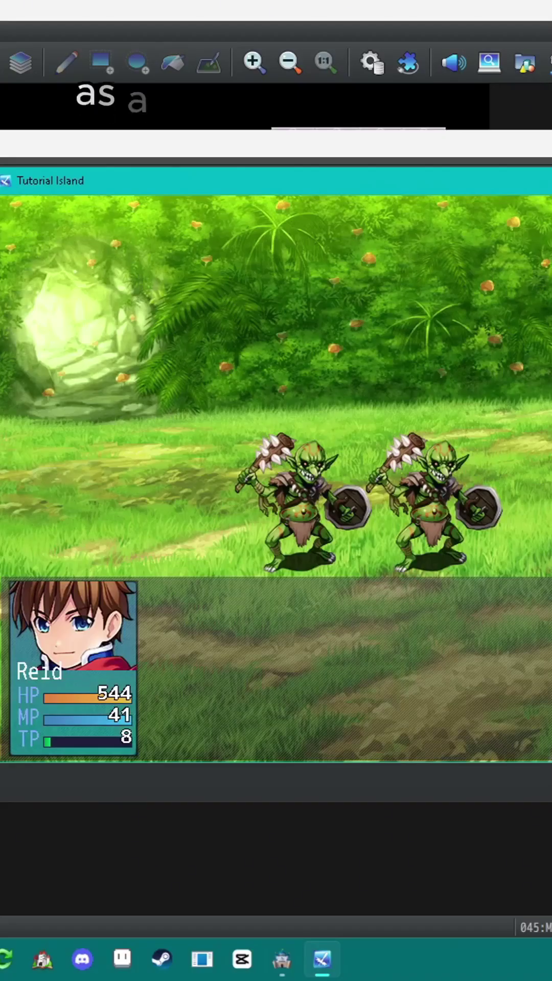
pyautogui.press('Return')
pyautogui.press('Return')
pyautogui.press('Return')
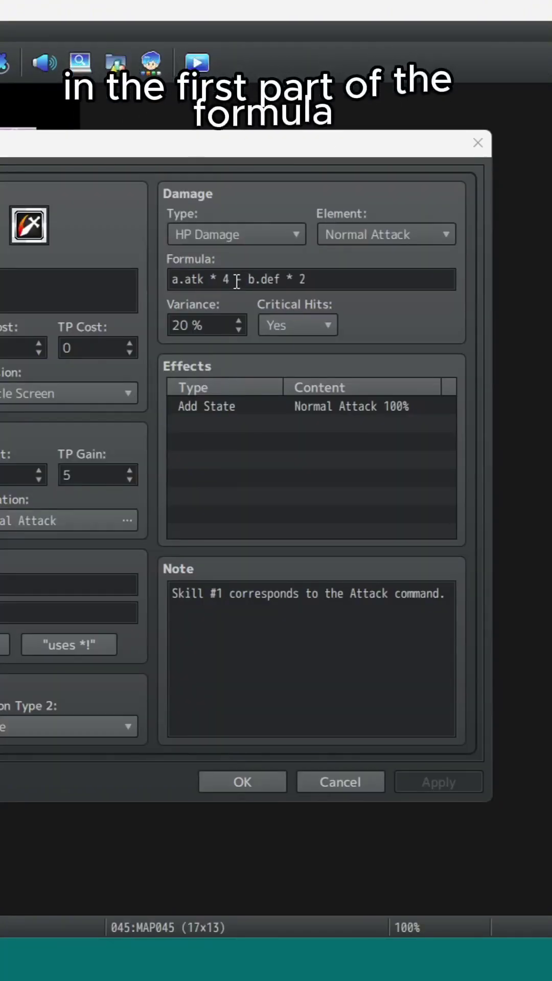
# Highlight the a.atk * 4 and b.def * 2 parts of the Attack skill's damage formula
pyautogui.moveTo(235, 279); pyautogui.dragTo(139, 280)
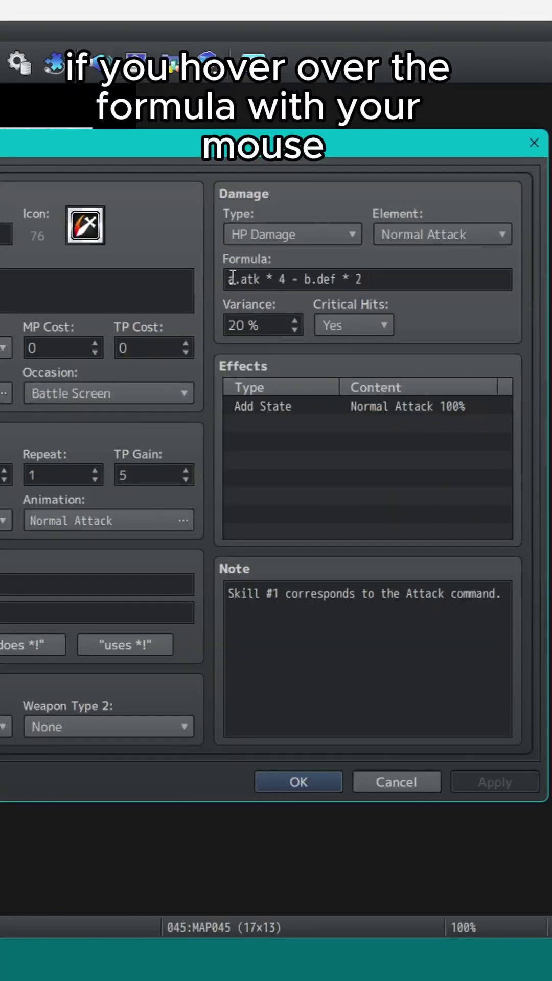
pyautogui.moveTo(233, 277)
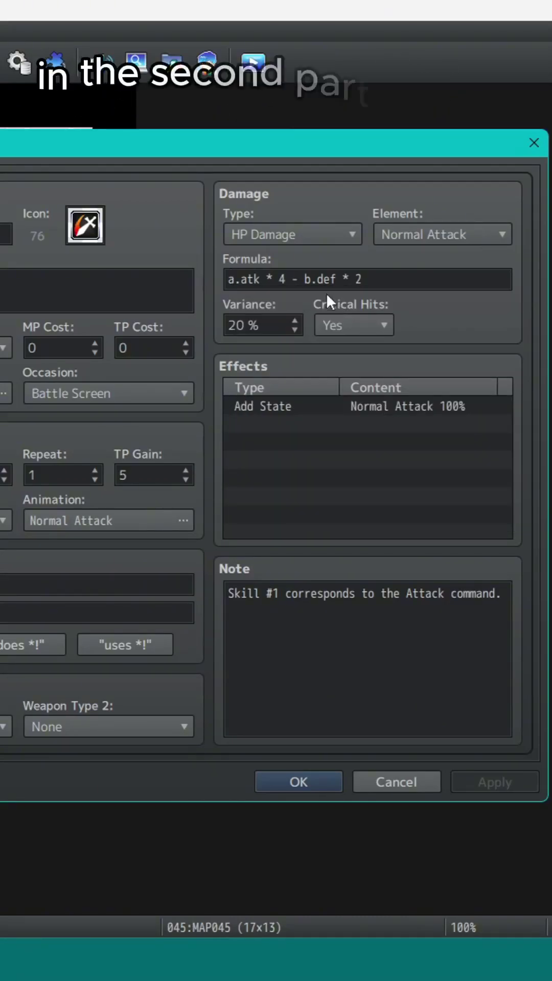
pyautogui.moveTo(298, 279); pyautogui.dragTo(365, 287)
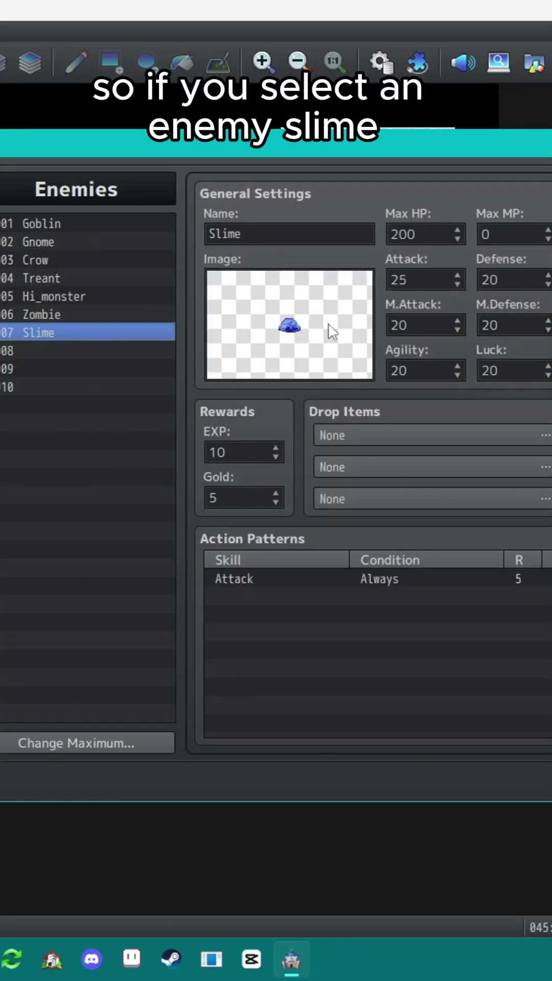
# Point out the Slime's Defense value and its Attack action pattern
pyautogui.doubleClick(491, 286)
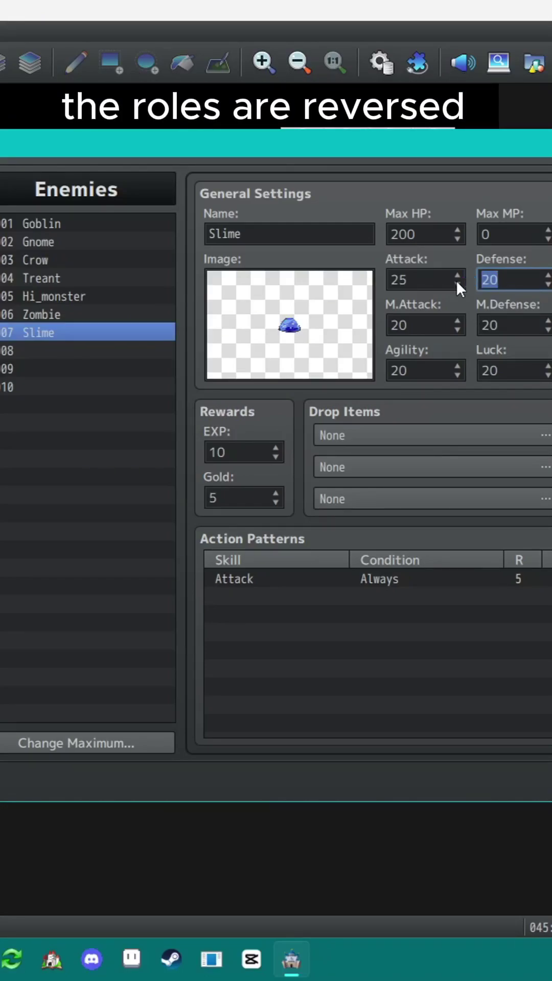
pyautogui.click(249, 580)
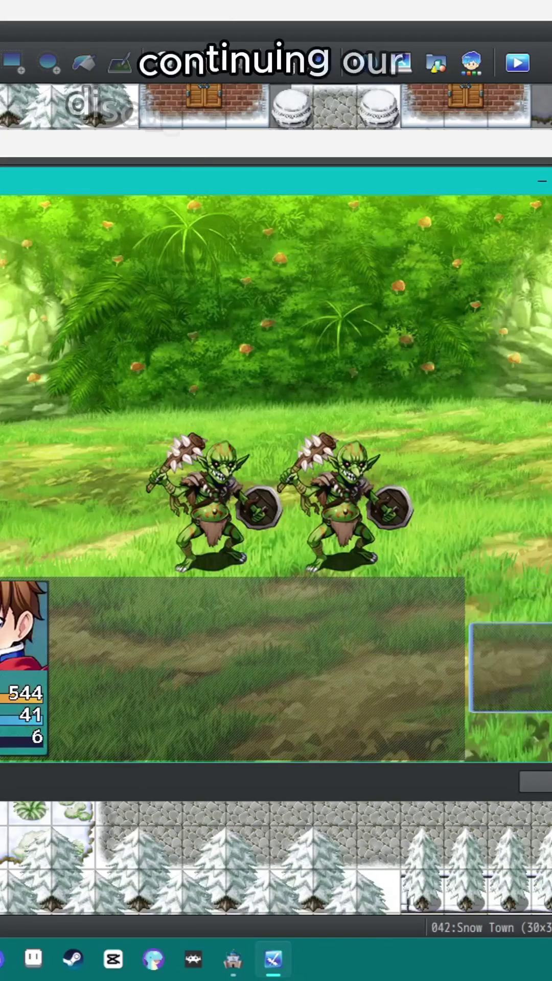
# Attack Goblin A in the battle test
pyautogui.press('Return')
pyautogui.press('Return')
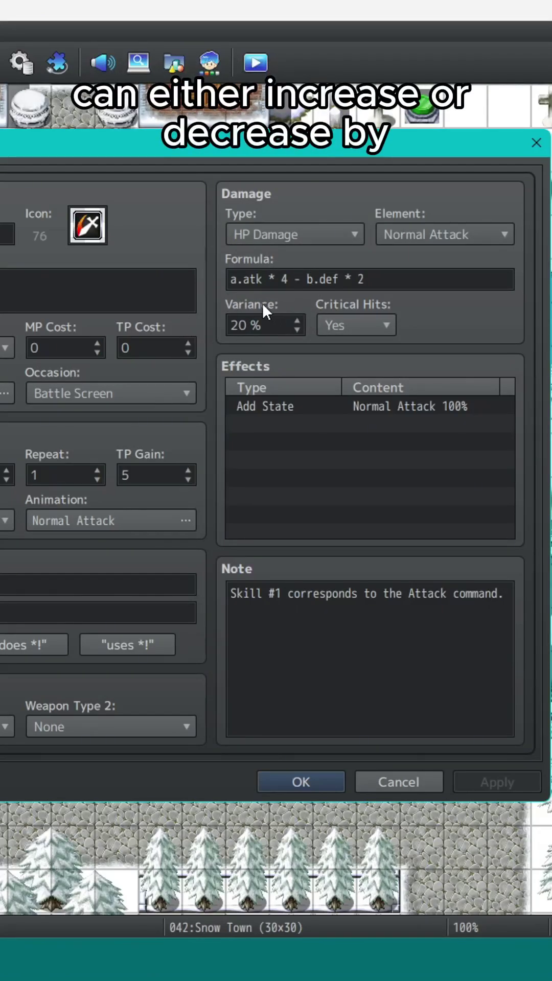
# Append '= 100' to the damage formula and highlight the 20% variance
pyautogui.moveTo(264, 310)
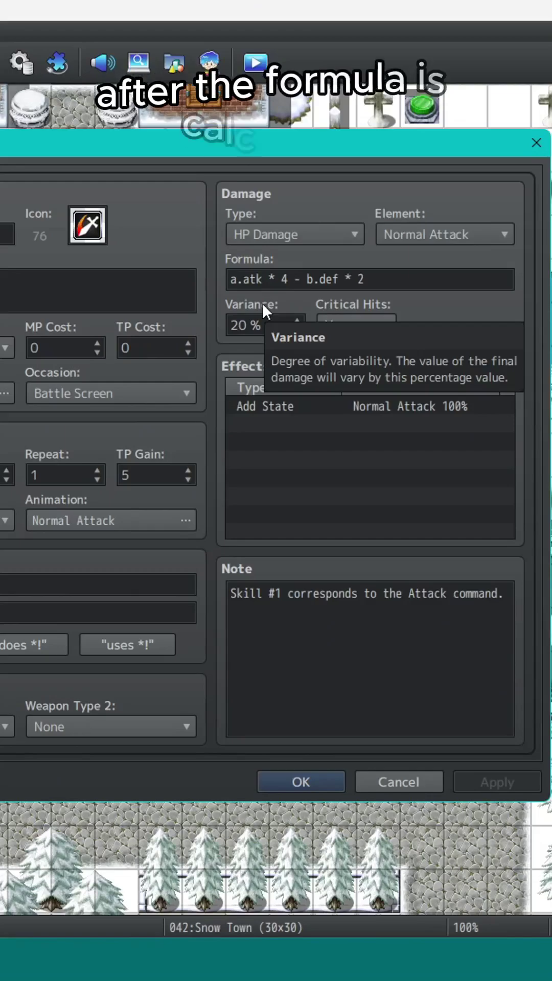
pyautogui.click(415, 276)
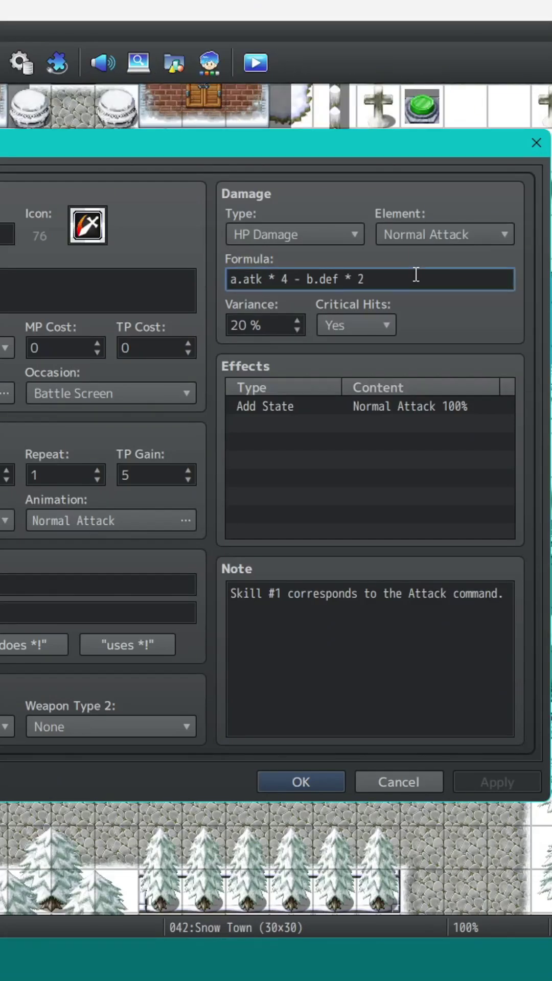
pyautogui.write('= 100')
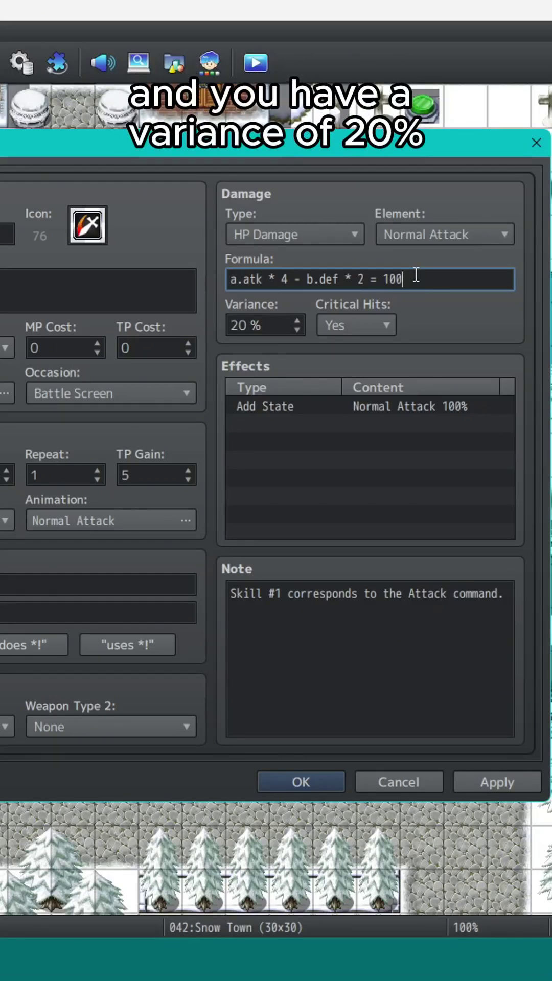
pyautogui.moveTo(276, 325); pyautogui.dragTo(209, 325)
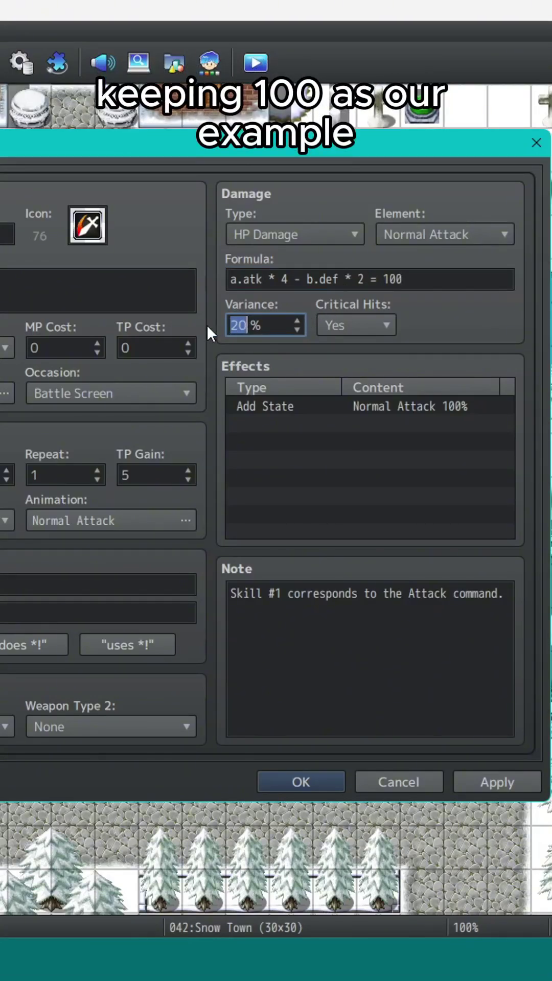
# Replace the 100 with the variance range '(80-120)' and highlight it
pyautogui.click(433, 281)
pyautogui.press('BackSpace')
pyautogui.press('BackSpace')
pyautogui.press('BackSpace')
pyautogui.write('(')
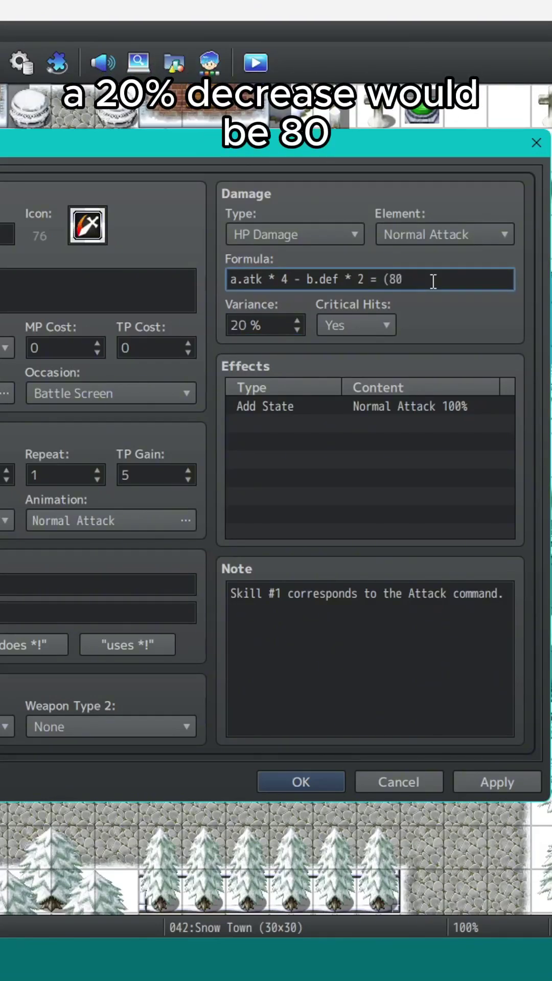
pyautogui.write('80-120')
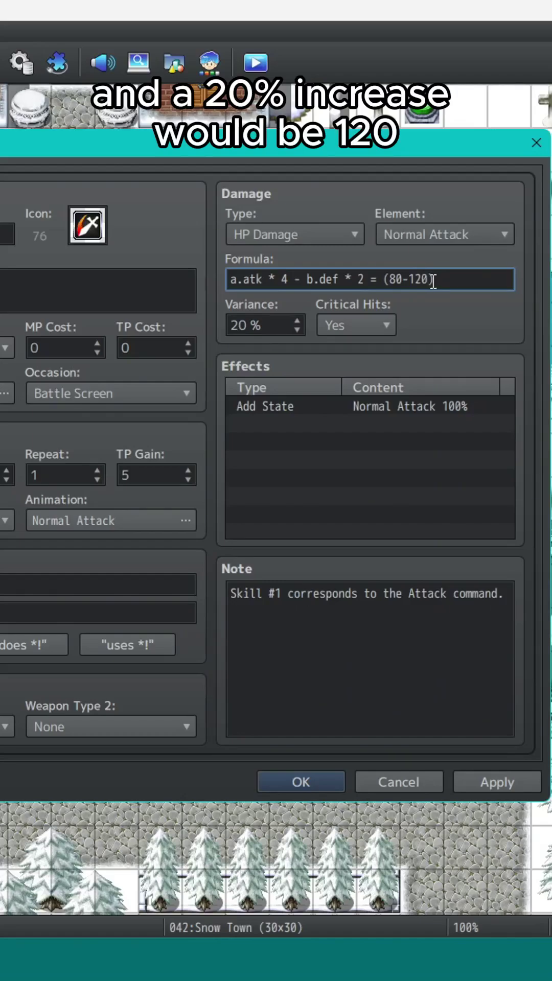
pyautogui.keyDown('shift'); pyautogui.click(384, 280); pyautogui.keyUp('shift')
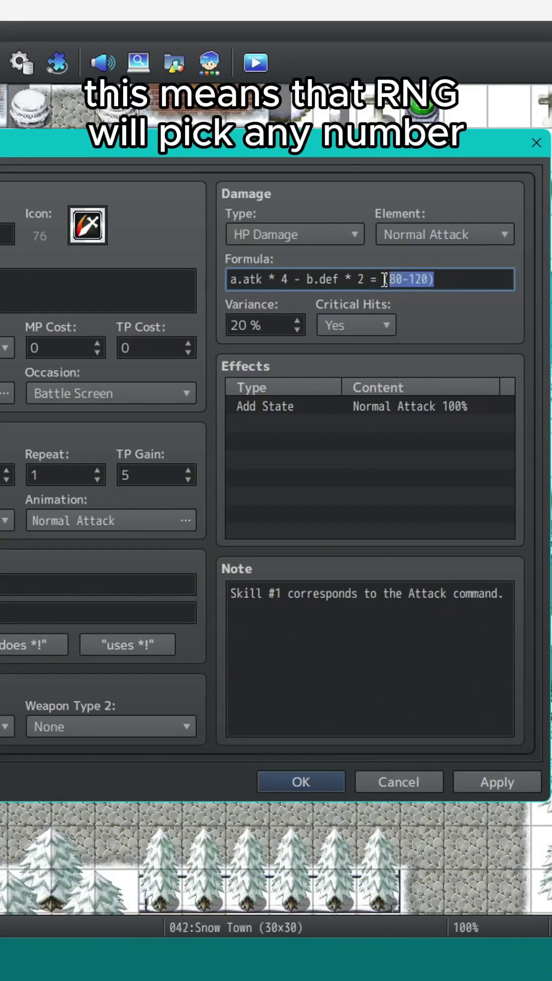
pyautogui.click(440, 284)
# Change the formula's example value to 93, then attack Goblin A and watch the damage
pyautogui.press('BackSpace')
pyautogui.press('BackSpace')
pyautogui.press('BackSpace')
pyautogui.press('BackSpace')
pyautogui.press('BackSpace')
pyautogui.press('BackSpace')
pyautogui.press('BackSpace')
pyautogui.press('BackSpace')
pyautogui.write('93')
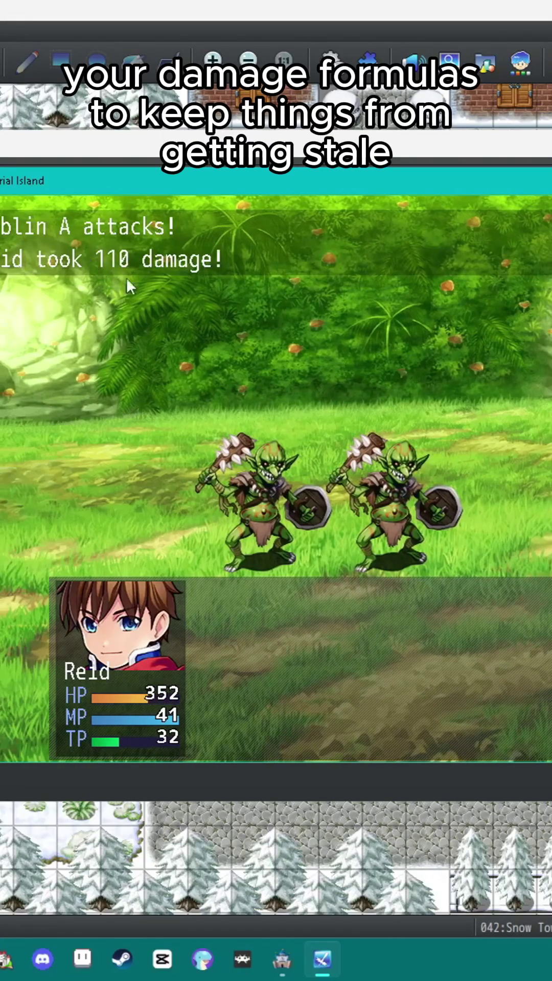
pyautogui.press('Return')
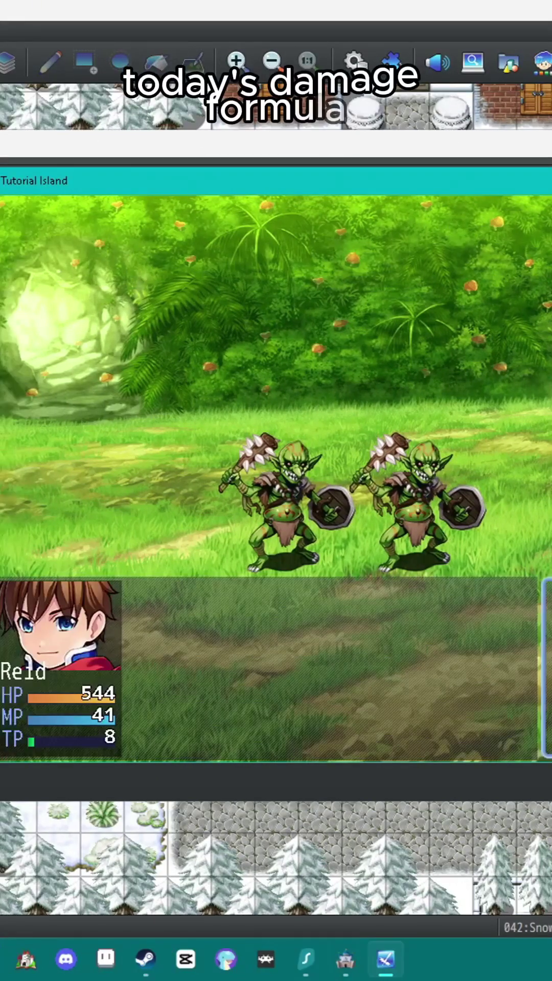
pyautogui.press('Return')
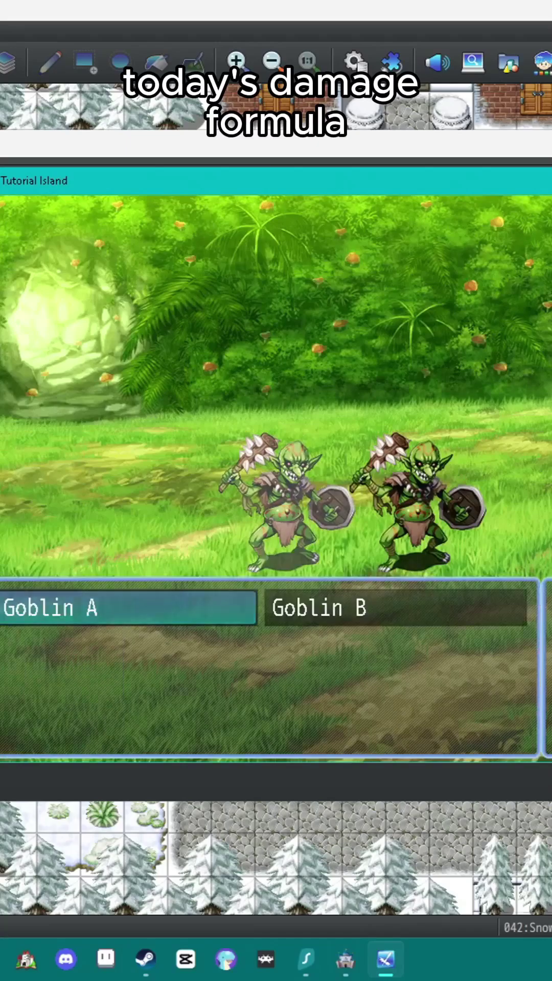
pyautogui.press('Return')
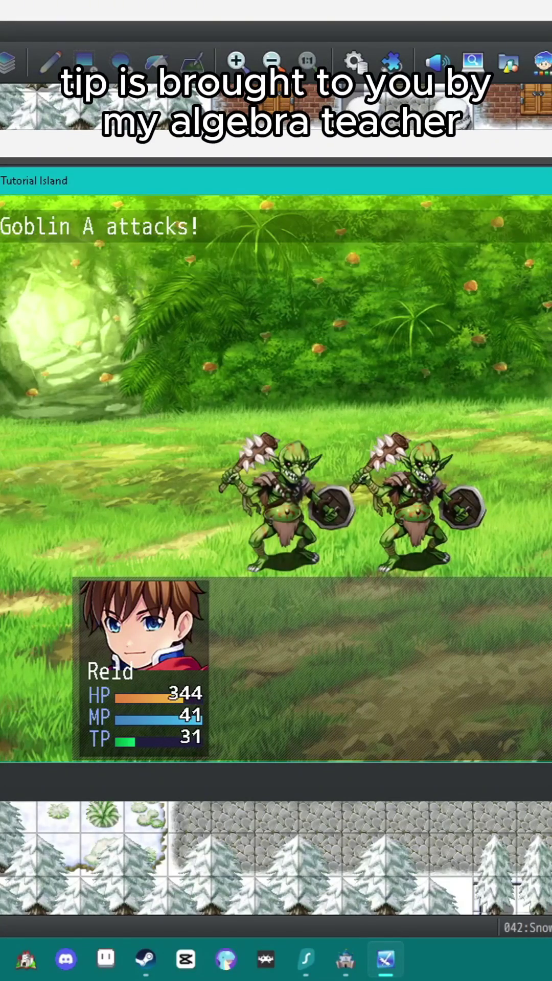
pyautogui.press('Return')
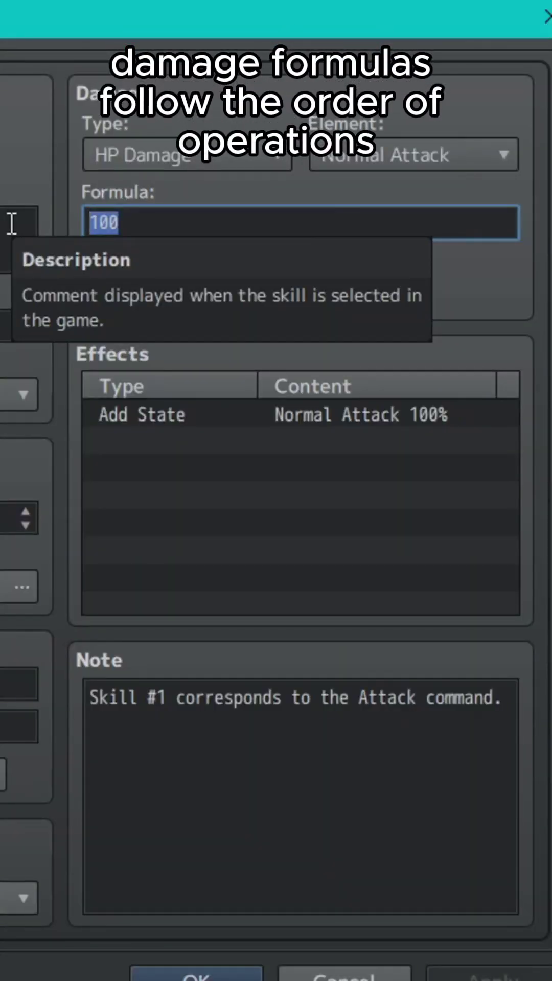
# Type PEMDAS in the Formula field, then replace it with the formula 50 + 10 * 2
pyautogui.write('P E ')
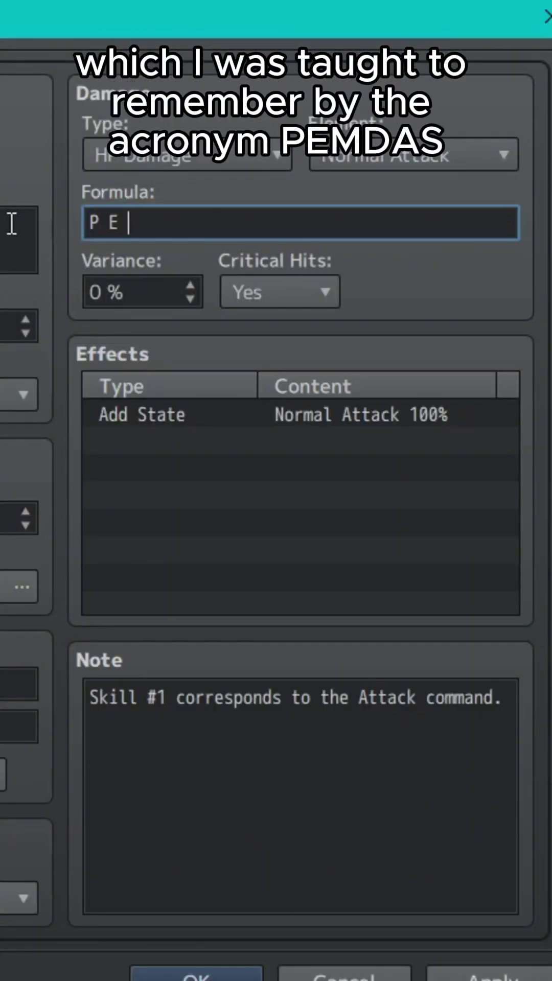
pyautogui.write('M D A S')
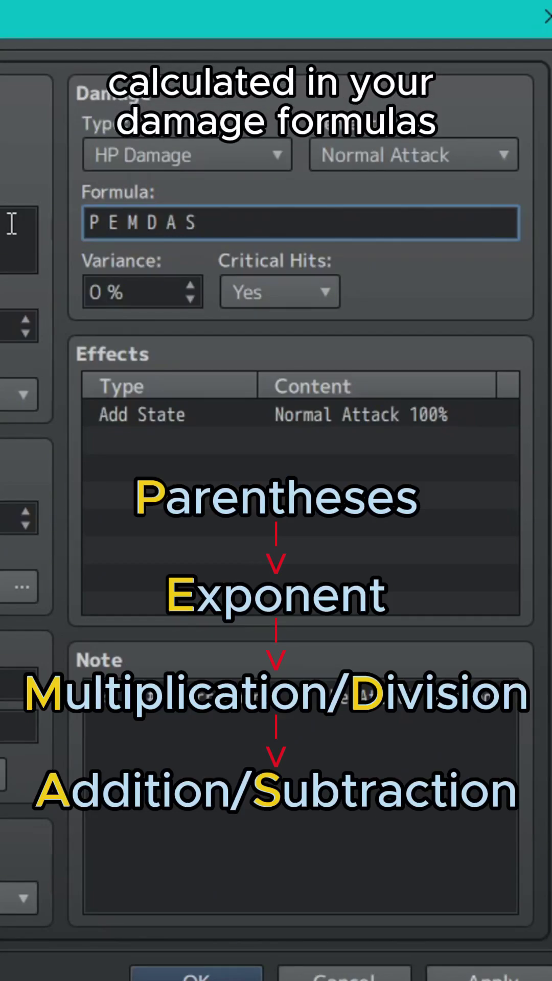
pyautogui.hotkey('ctrl', 'a')
pyautogui.write('50')
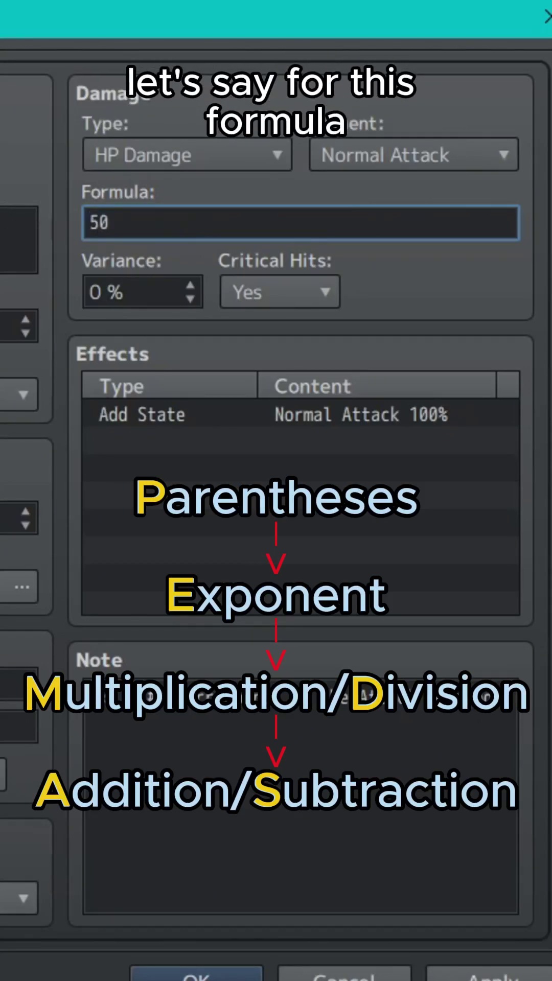
pyautogui.write(' + a.atk * 2')
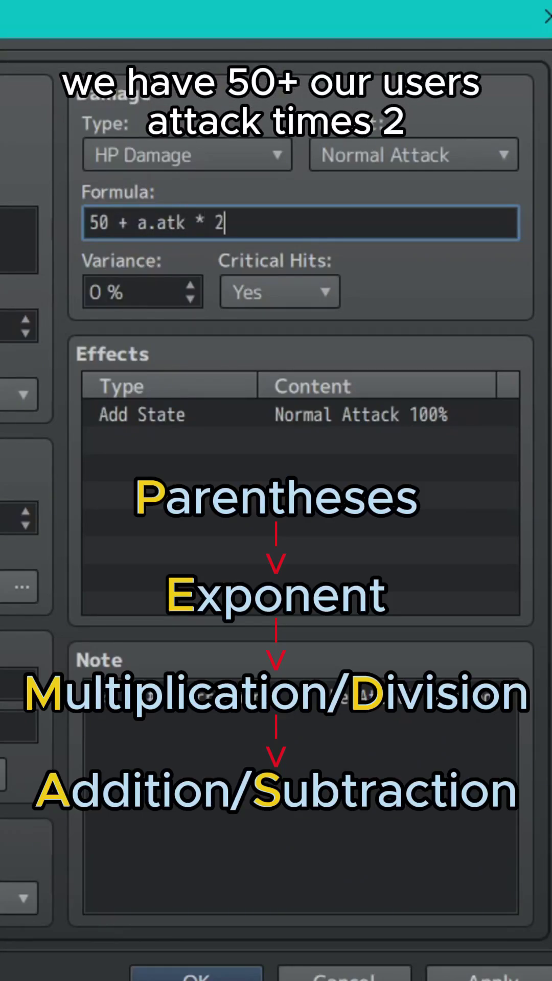
pyautogui.press('Left')
pyautogui.press('Left')
pyautogui.press('Left')
pyautogui.press('Left')
pyautogui.press('BackSpace')
pyautogui.press('BackSpace')
pyautogui.press('BackSpace')
pyautogui.press('BackSpace')
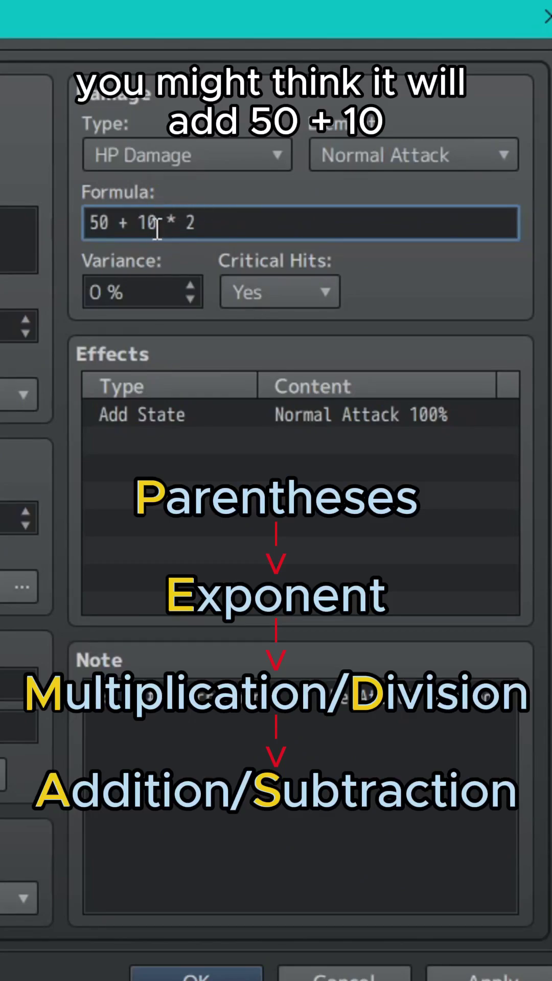
# Highlight 50 + 10 and the * 2, briefly adding then removing '= 120'
pyautogui.moveTo(144, 233); pyautogui.dragTo(42, 228)
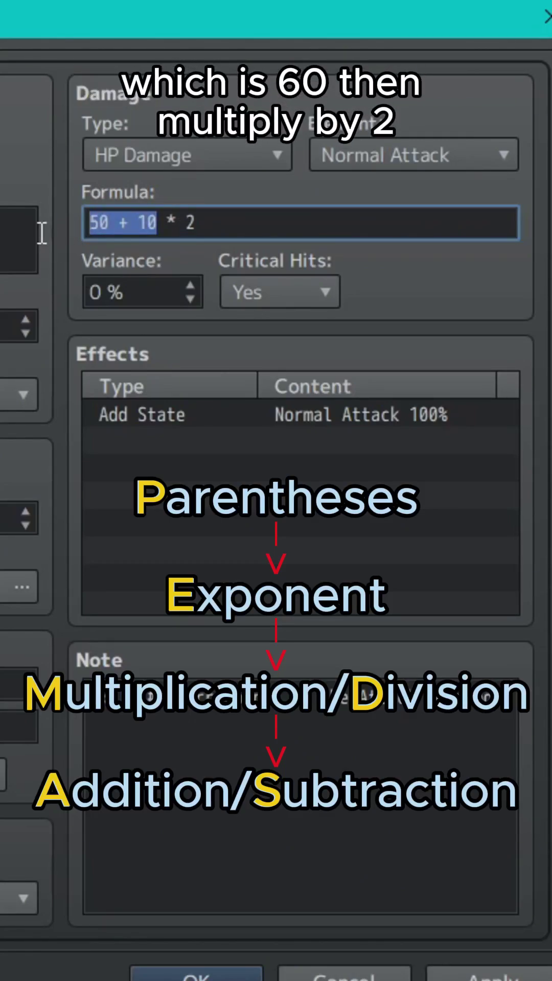
pyautogui.moveTo(166, 222); pyautogui.dragTo(344, 227)
pyautogui.write('=')
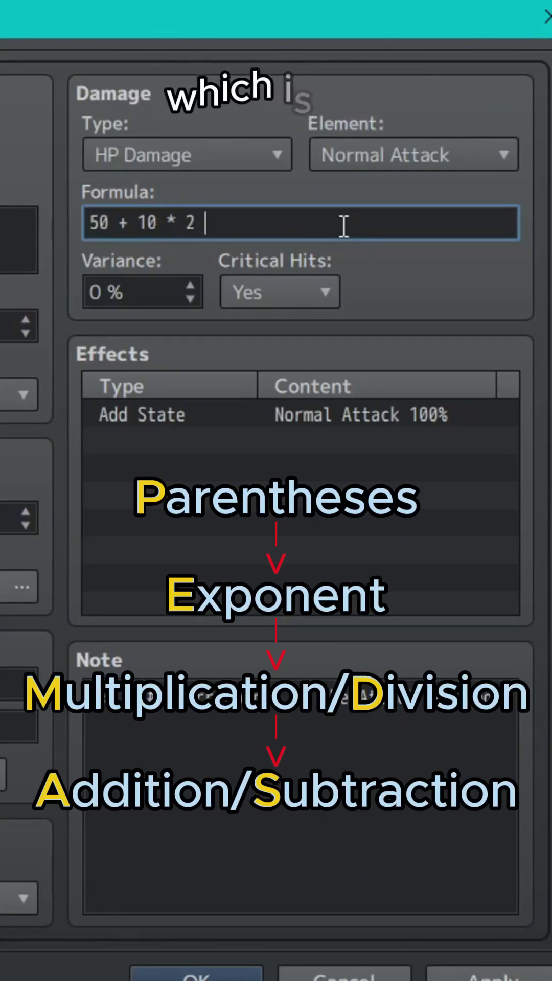
pyautogui.write(' 120')
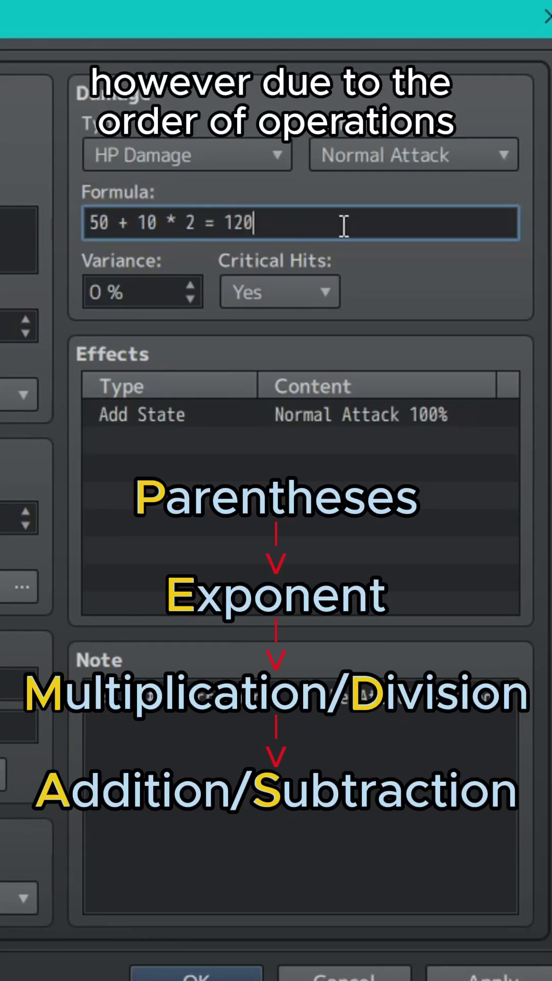
pyautogui.press('BackSpace')
pyautogui.press('BackSpace')
pyautogui.press('BackSpace')
pyautogui.press('BackSpace')
pyautogui.press('BackSpace')
pyautogui.press('BackSpace')
pyautogui.press('BackSpace')
# Show that 10 * 2 is calculated first (= 70), then close the parentheses after 10
pyautogui.moveTo(344, 226); pyautogui.dragTo(140, 219)
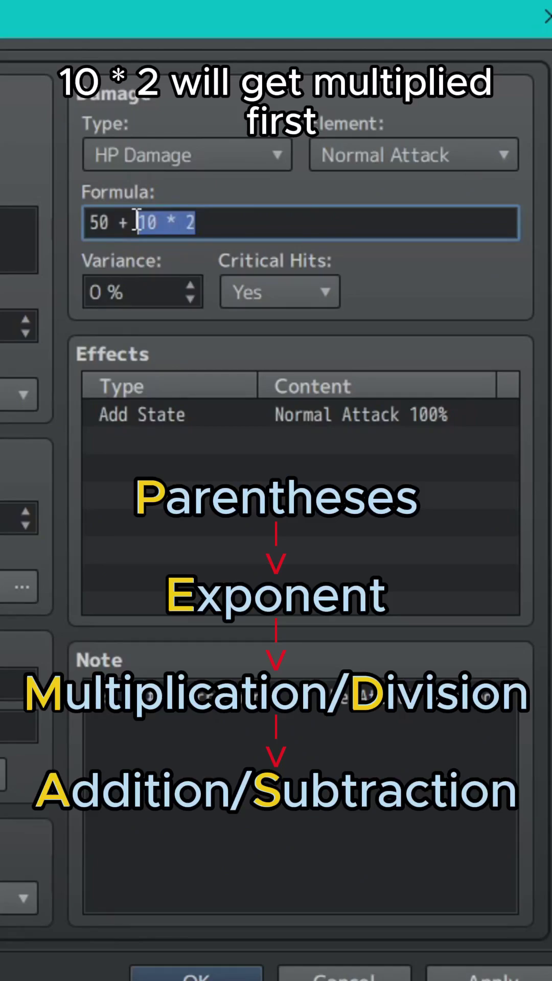
pyautogui.moveTo(130, 221); pyautogui.dragTo(38, 219)
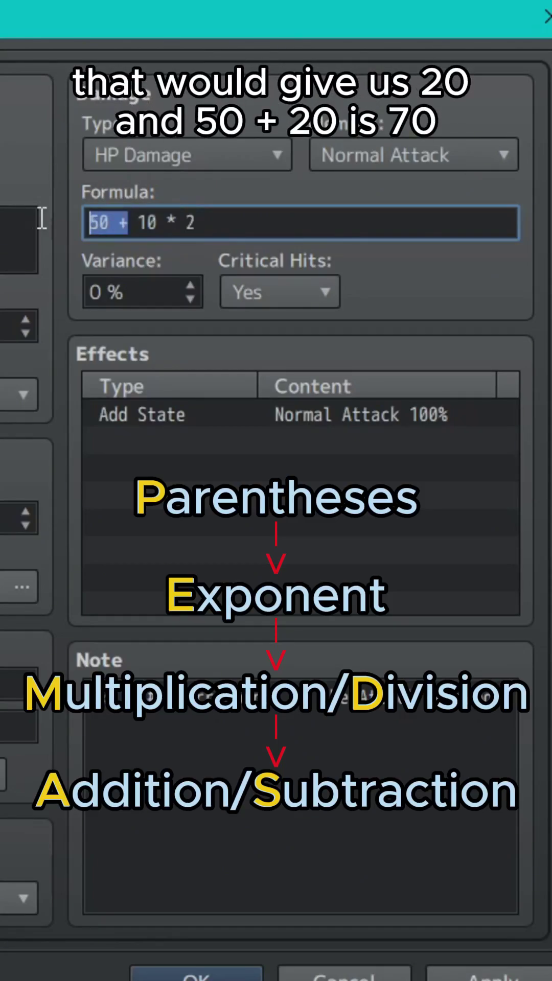
pyautogui.click(272, 224)
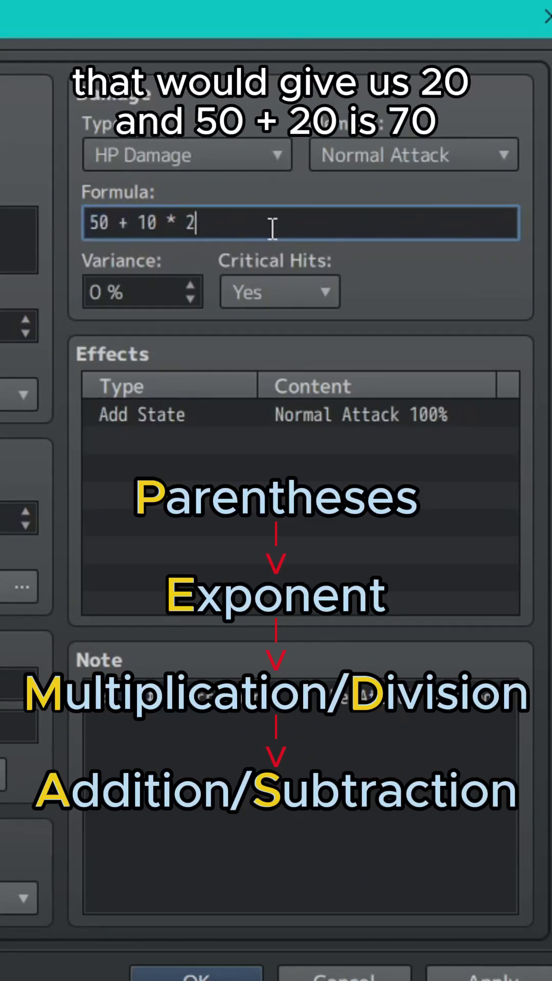
pyautogui.write('= 70')
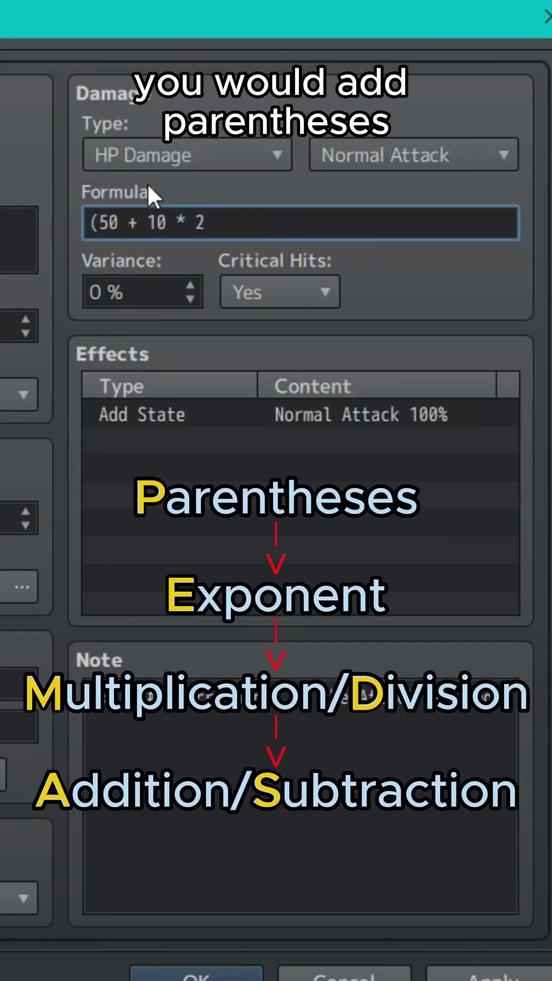
pyautogui.press('Right')
pyautogui.press('Right')
pyautogui.press('Right')
pyautogui.press('Right')
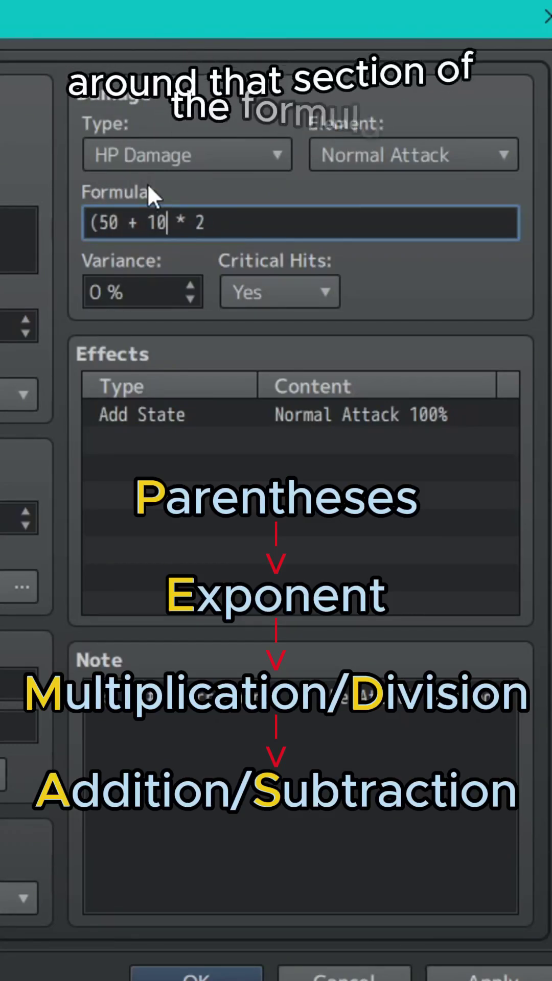
pyautogui.write(')')
pyautogui.click(252, 236)
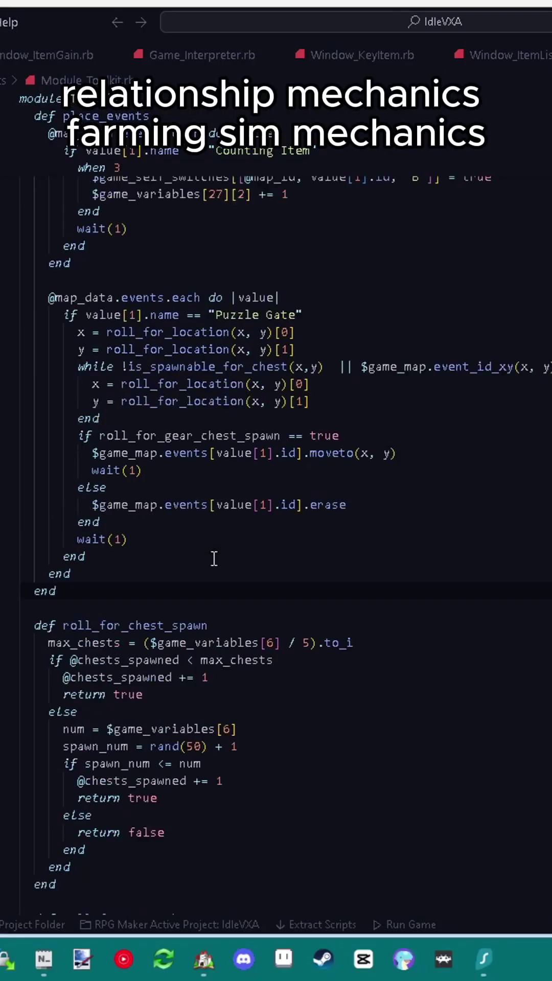
pyautogui.scroll(3, 309, 516)
pyautogui.click(312, 407)
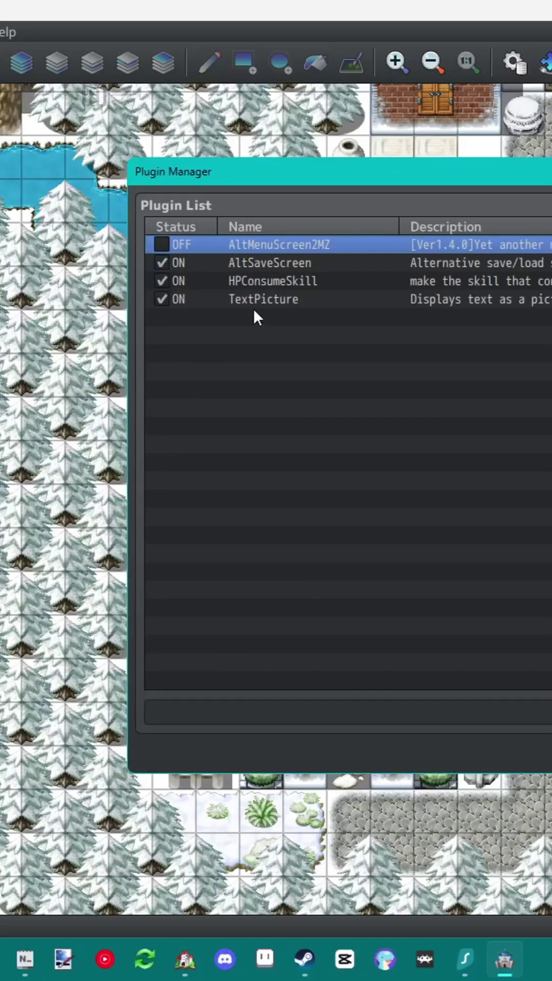
# Add ChangeEquipOnBattleMZ to the plugin list, then start filling another empty plugin slot
pyautogui.doubleClick(255, 314)
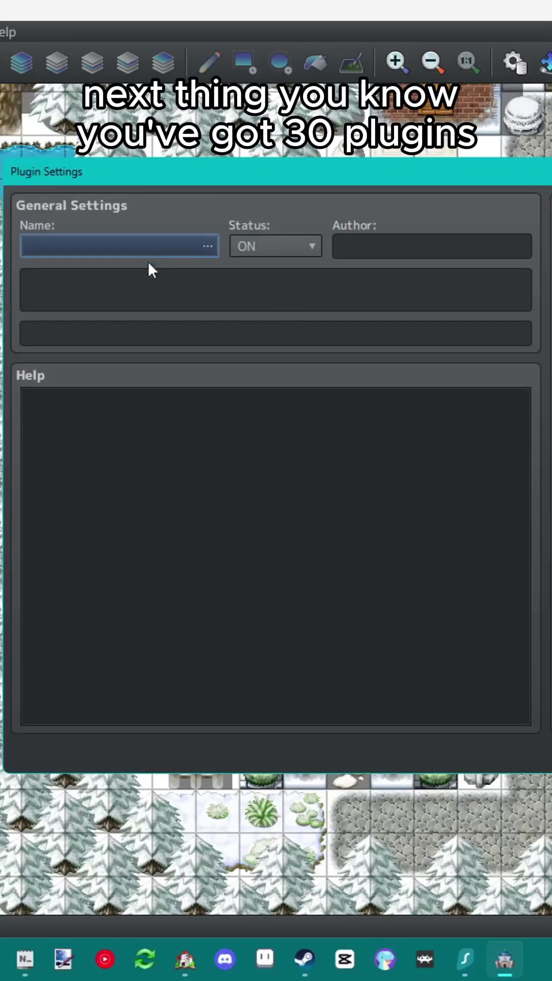
pyautogui.click(146, 249)
pyautogui.click(204, 454)
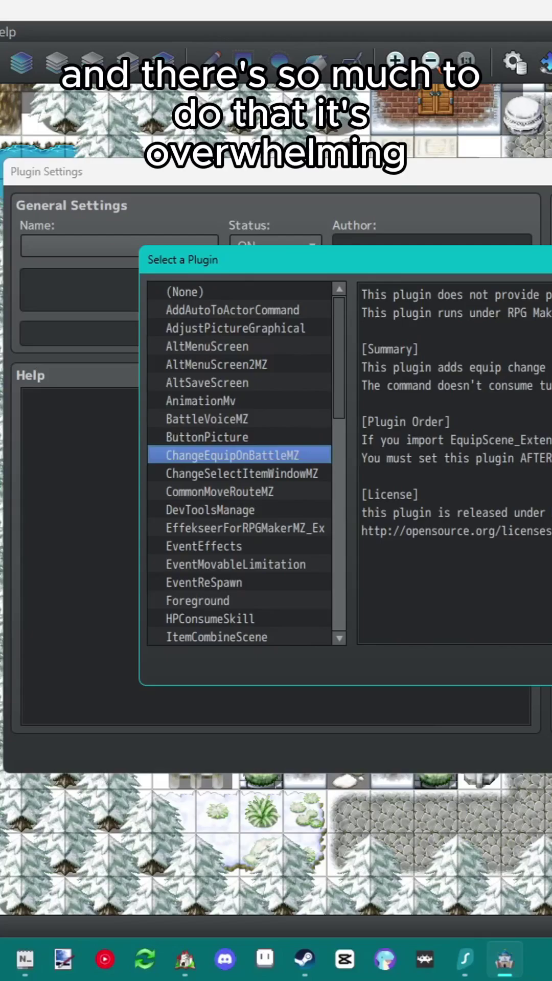
pyautogui.press('Return')
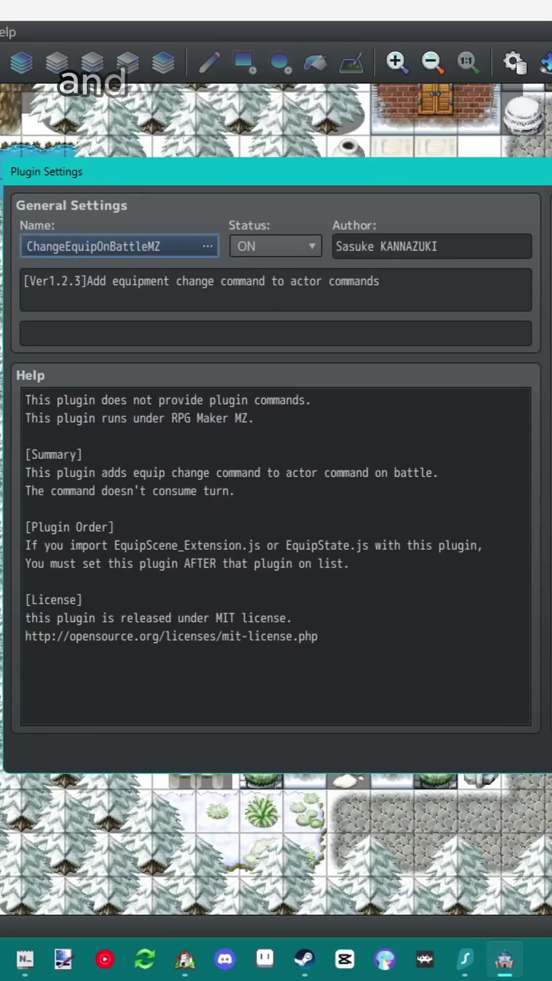
pyautogui.press('Return')
pyautogui.doubleClick(274, 331)
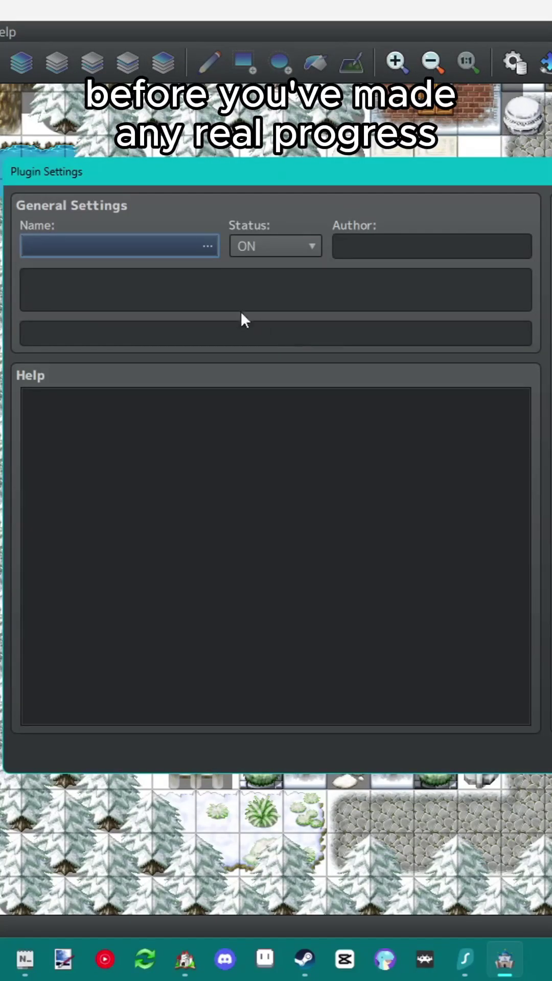
pyautogui.doubleClick(130, 247)
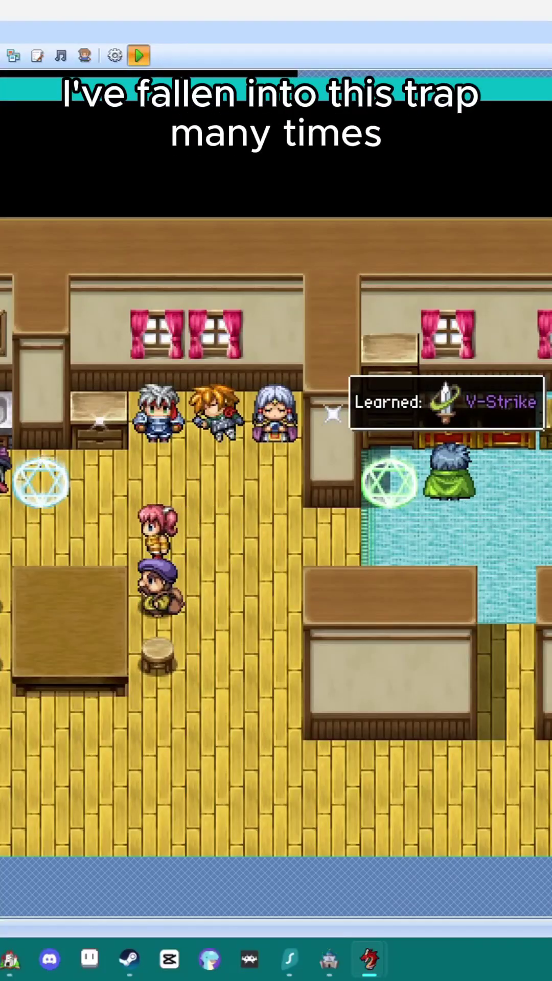
# Equip V-Strike as the physical skill and Fire as the magic skill
pyautogui.press('Down')
pyautogui.press('Down')
pyautogui.press('Left')
pyautogui.press('Left')
pyautogui.press('Left')
pyautogui.press('Left')
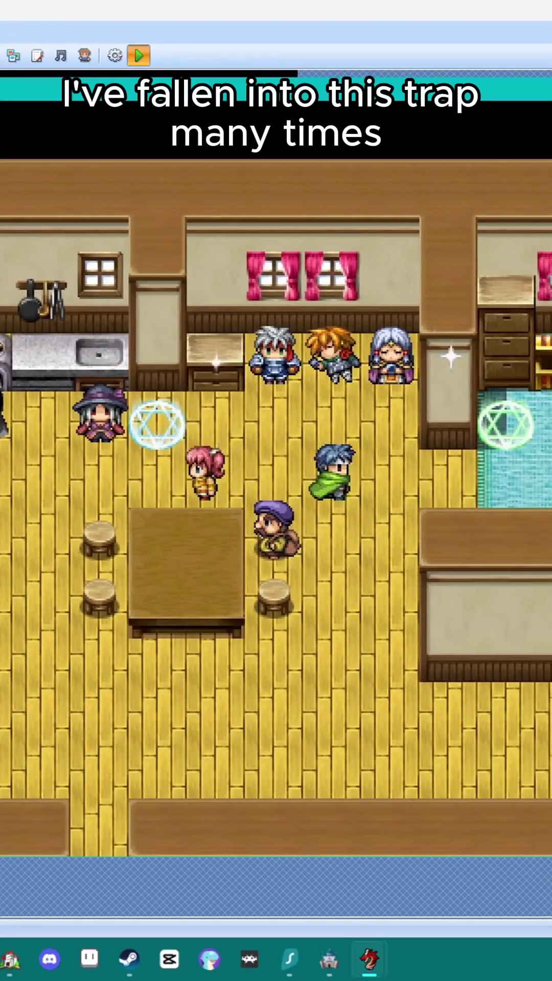
pyautogui.press('Escape')
pyautogui.press('Right')
pyautogui.press('Right')
pyautogui.press('Return')
pyautogui.press('Return')
pyautogui.press('Return')
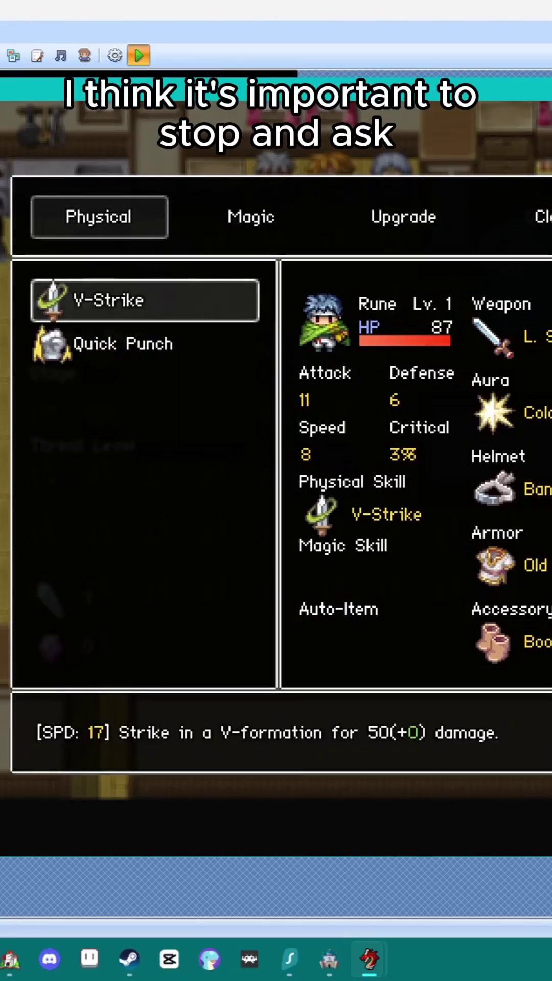
pyautogui.press('Escape')
pyautogui.press('Right')
pyautogui.press('Return')
pyautogui.press('Down')
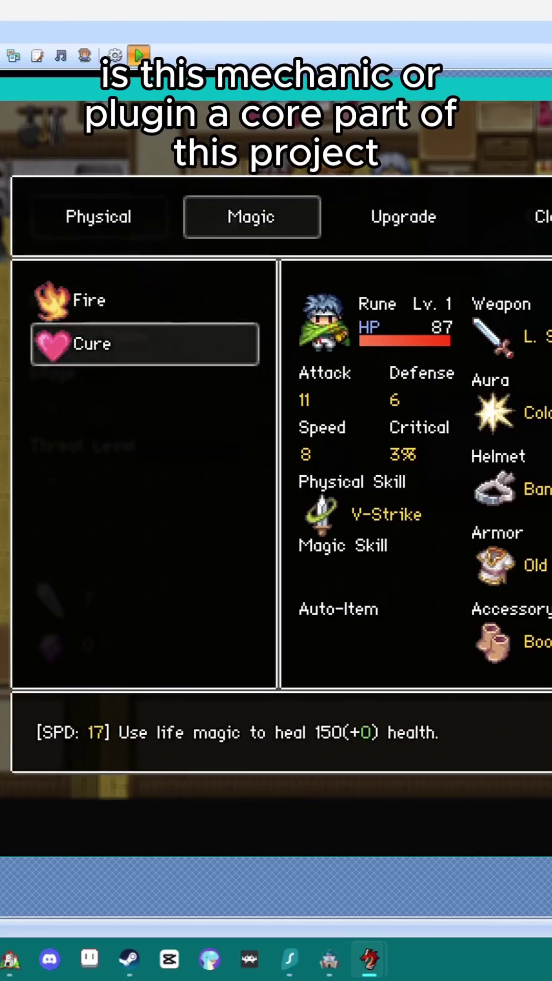
pyautogui.press('Up')
# Set Blueberries as the hero's auto-item
pyautogui.press('Return')
pyautogui.press('Escape')
pyautogui.press('Escape')
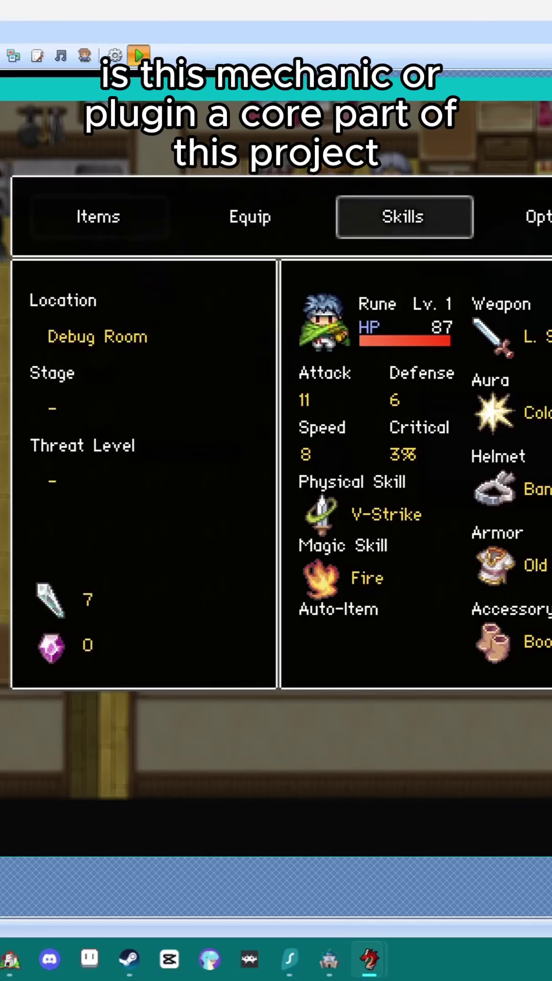
pyautogui.press('Left')
pyautogui.press('Left')
pyautogui.press('Return')
pyautogui.press('Return')
pyautogui.press('Return')
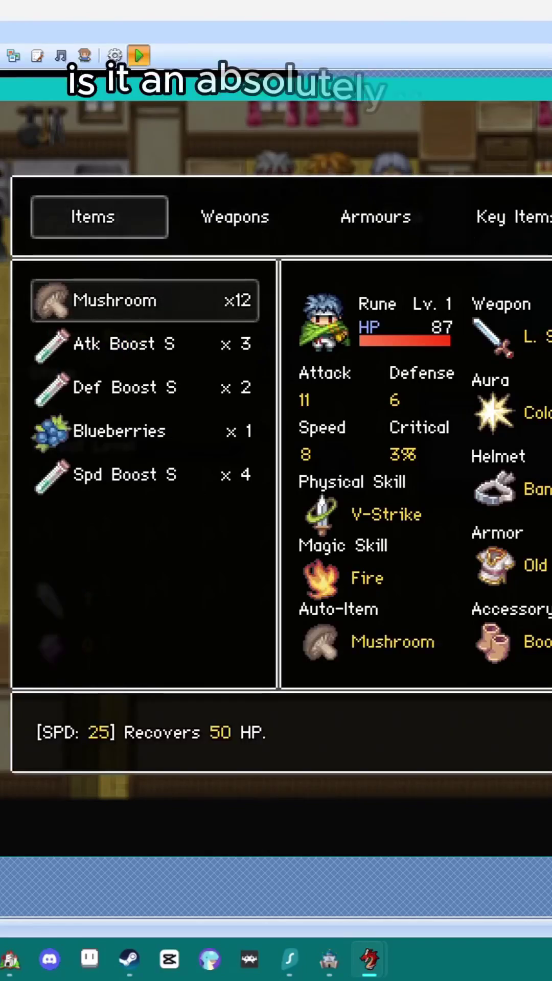
pyautogui.press('Down')
pyautogui.press('Down')
pyautogui.press('Down')
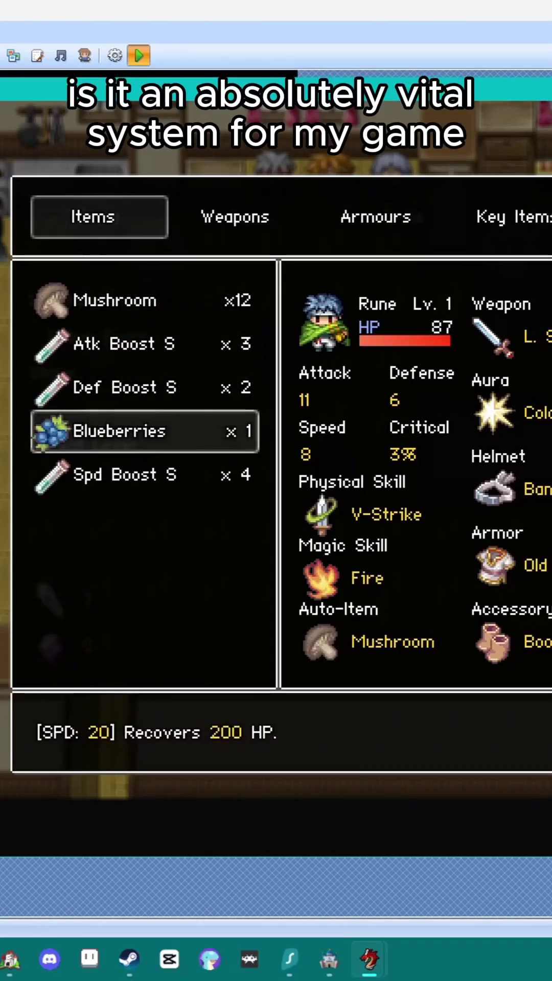
pyautogui.press('Return')
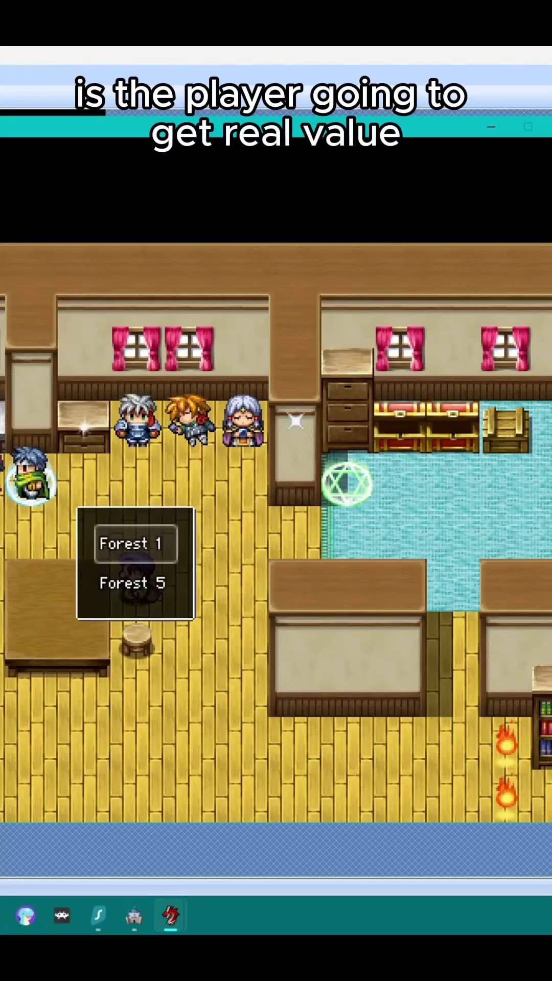
# Travel to Forest 5, walk into the monster, and heal with a mushroom
pyautogui.press('Return')
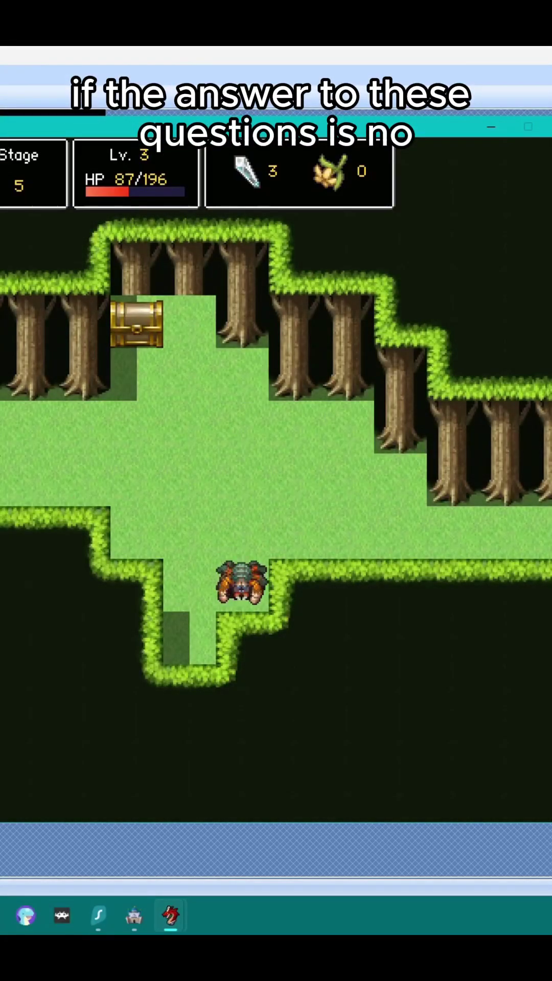
pyautogui.press('Right')
pyautogui.press('Right')
pyautogui.press('Right')
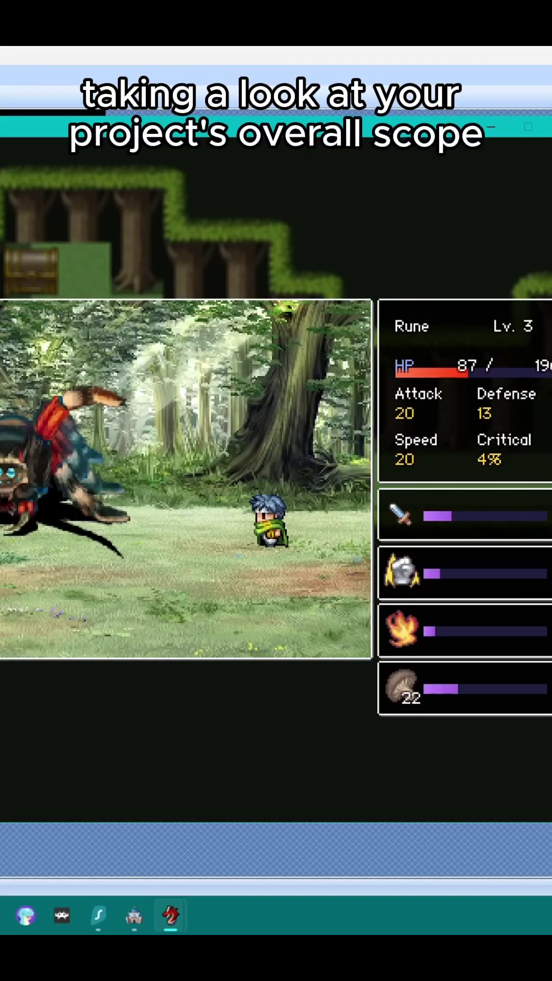
pyautogui.press('4')
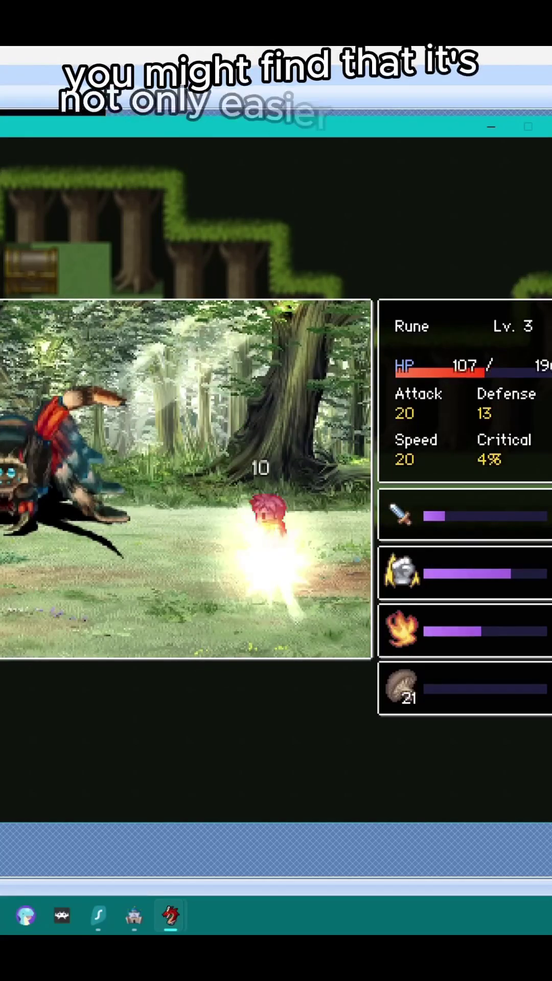
# Finish the forest battle using the second skill, the sword skill and a healing mushroom
pyautogui.press('2')
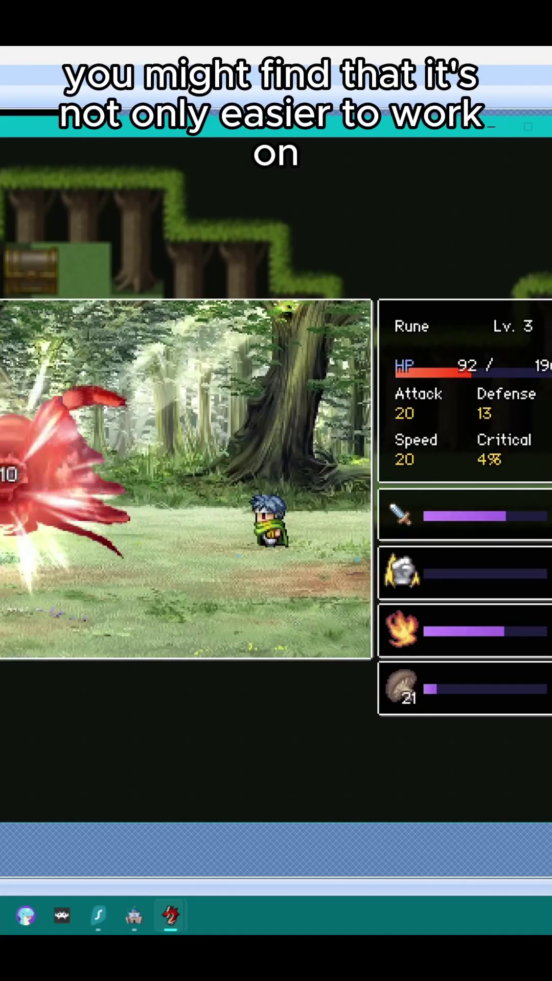
pyautogui.press('1')
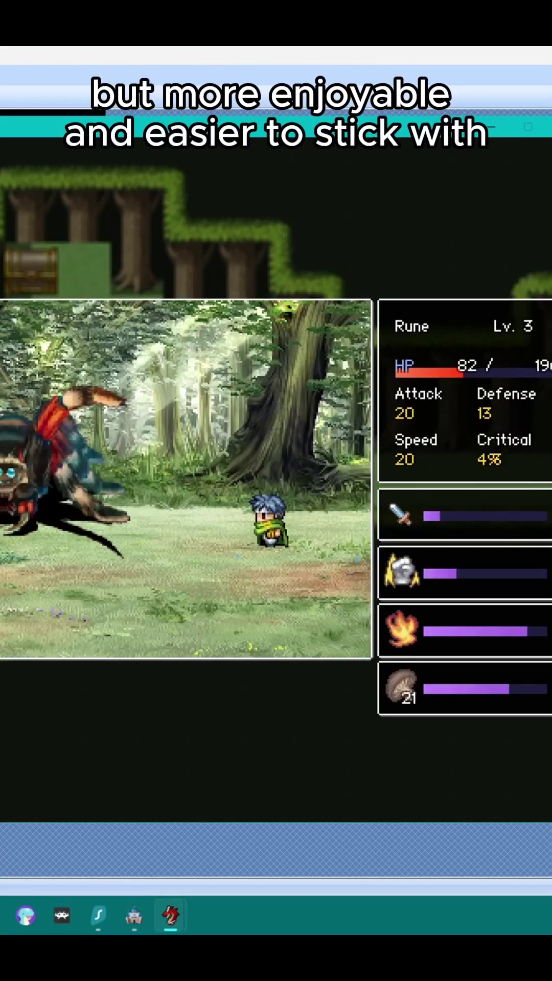
pyautogui.press('4')
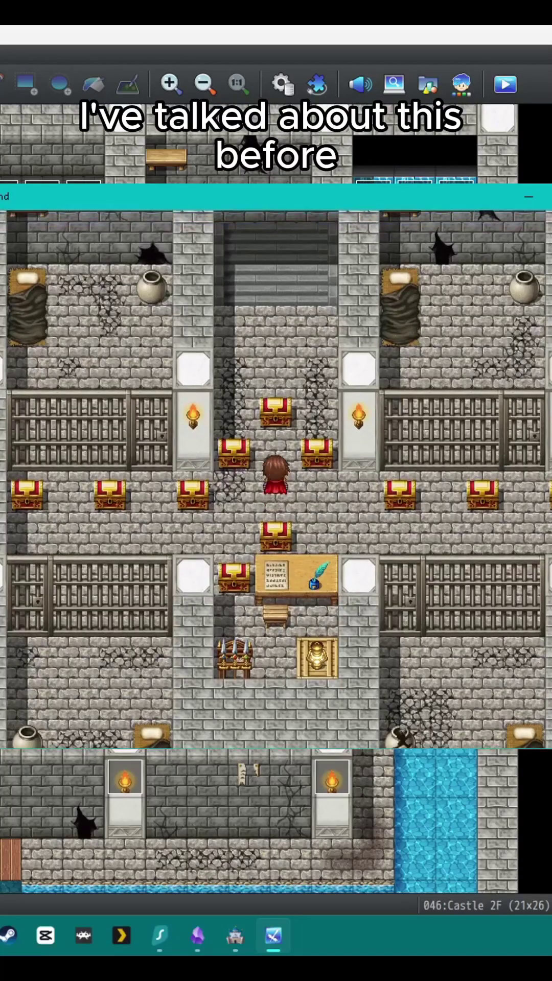
# Open the first three chests, collecting a Return Stone, a Thundara Scroll and a Potion
pyautogui.press('Return')
pyautogui.press('Return')
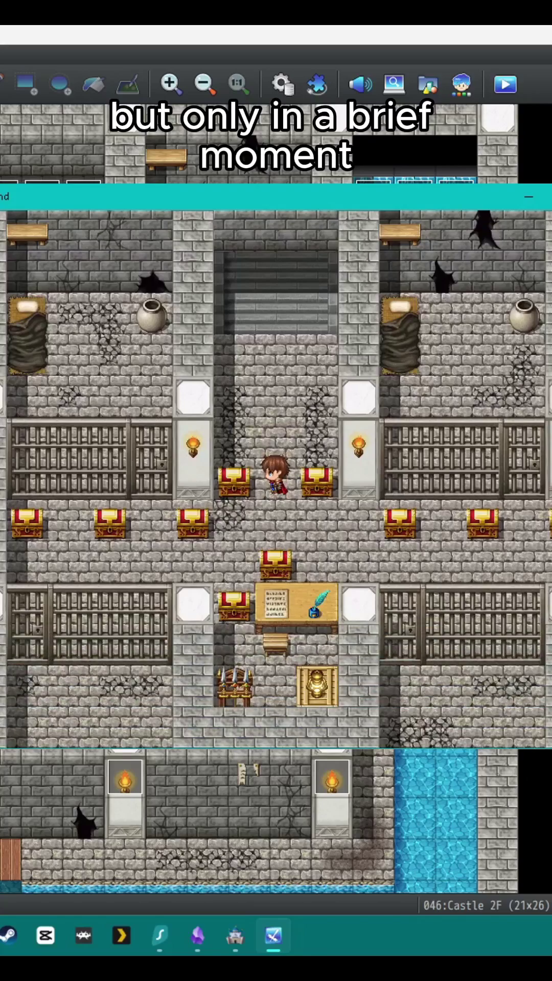
pyautogui.press('Left')
pyautogui.press('Return')
pyautogui.press('Return')
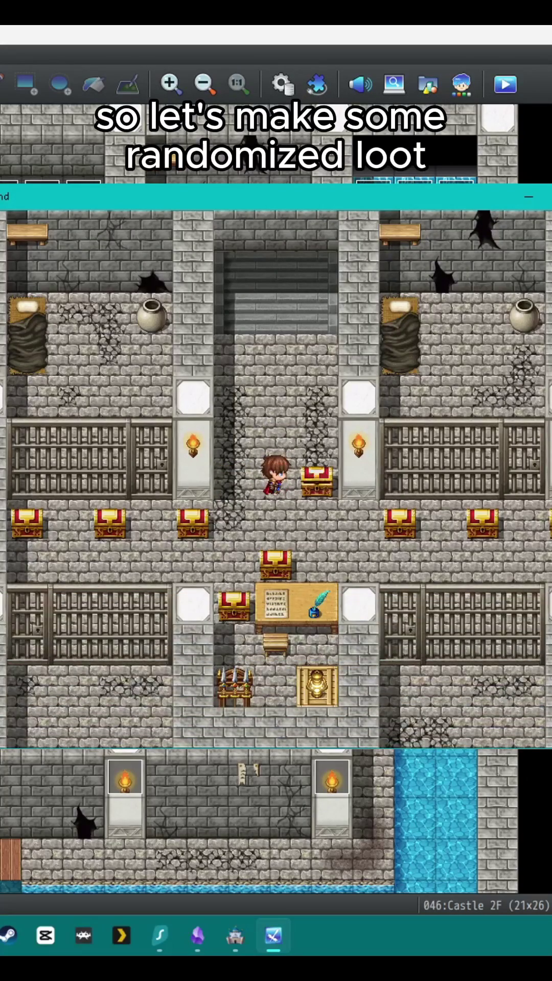
pyautogui.press('Return')
pyautogui.press('Return')
pyautogui.press('Down')
pyautogui.press('Left')
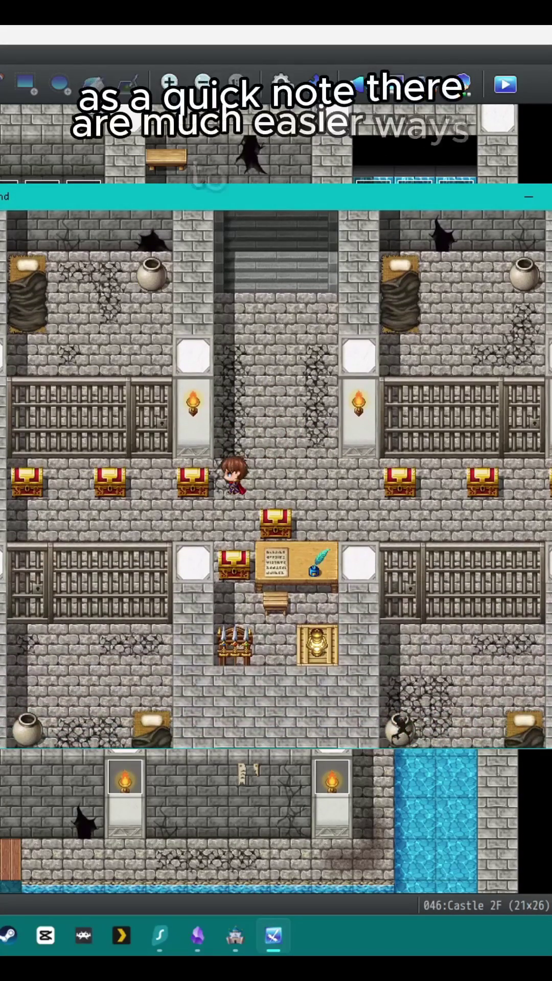
# Open another chest for a Return Stone and move beside the next chest
pyautogui.press('Return')
pyautogui.press('Return')
pyautogui.press('Down')
pyautogui.press('Left')
pyautogui.press('Left')
pyautogui.press('Left')
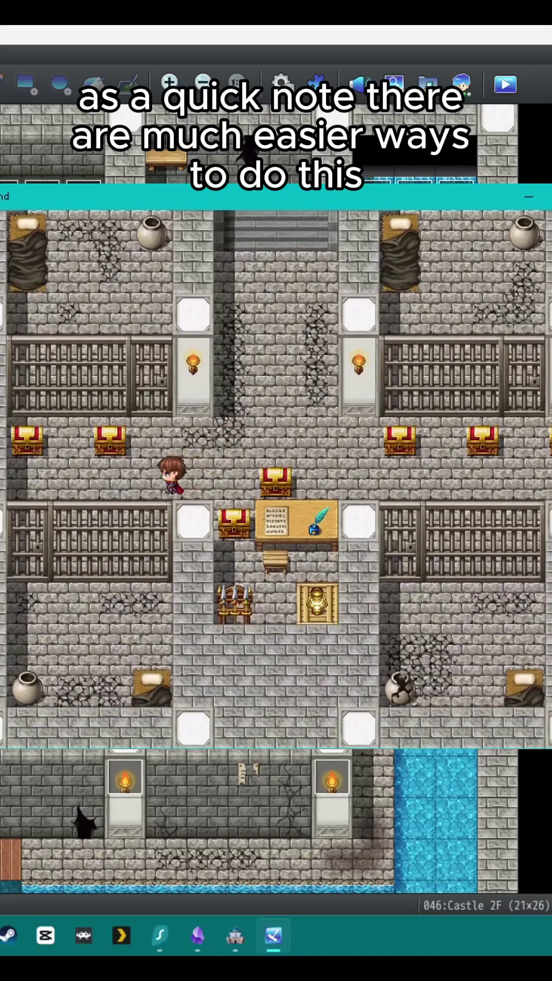
pyautogui.press('Up')
pyautogui.press('Return')
pyautogui.press('Return')
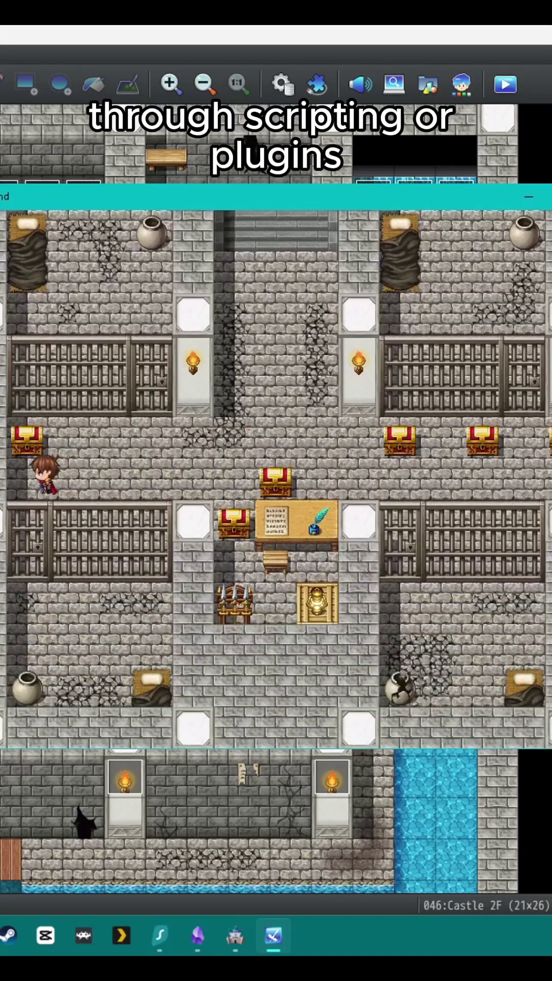
pyautogui.press('Up')
pyautogui.press('Return')
pyautogui.press('Return')
pyautogui.press('Right')
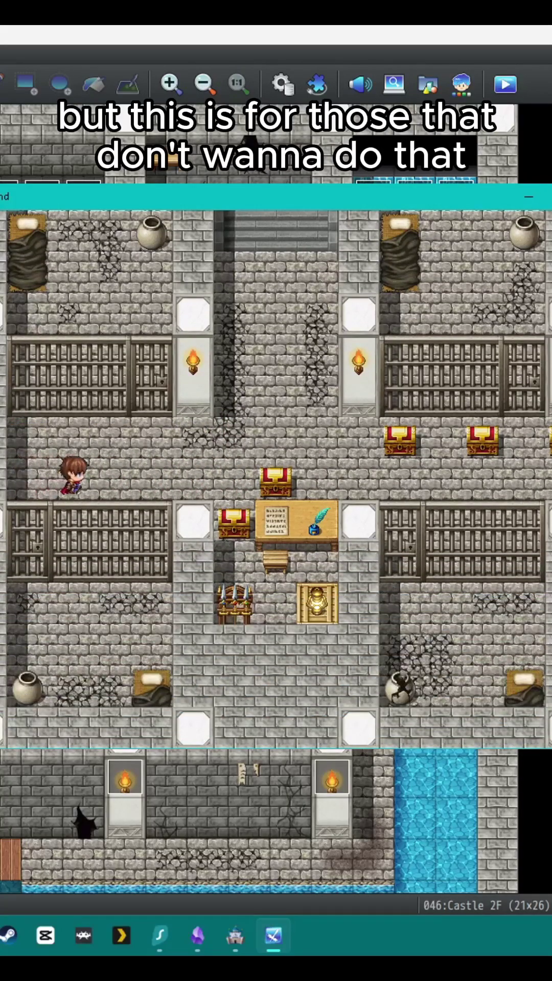
pyautogui.press('Right')
pyautogui.press('Right')
pyautogui.press('Right')
pyautogui.press('Right')
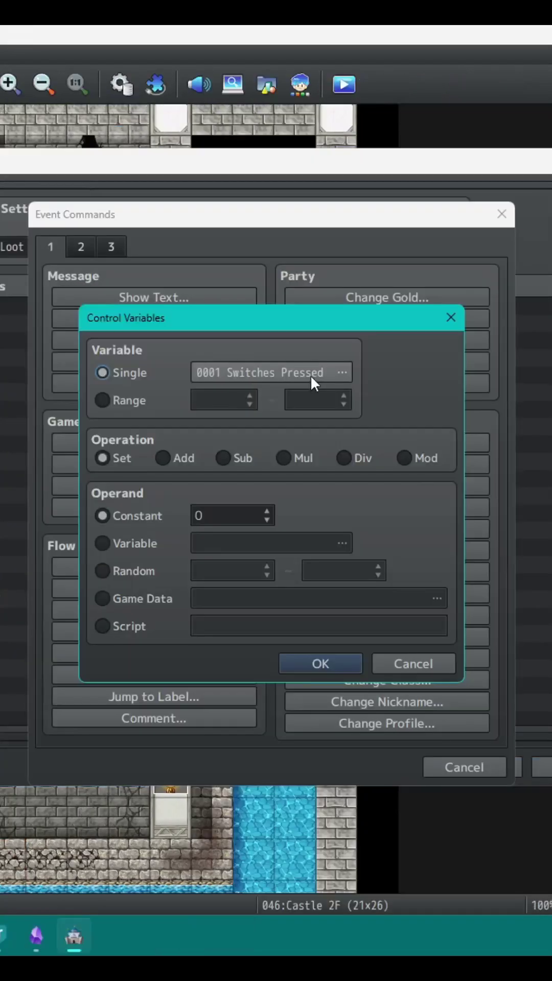
# Set variable 0045 RNG to a Random value in Control Variables
pyautogui.click(312, 375)
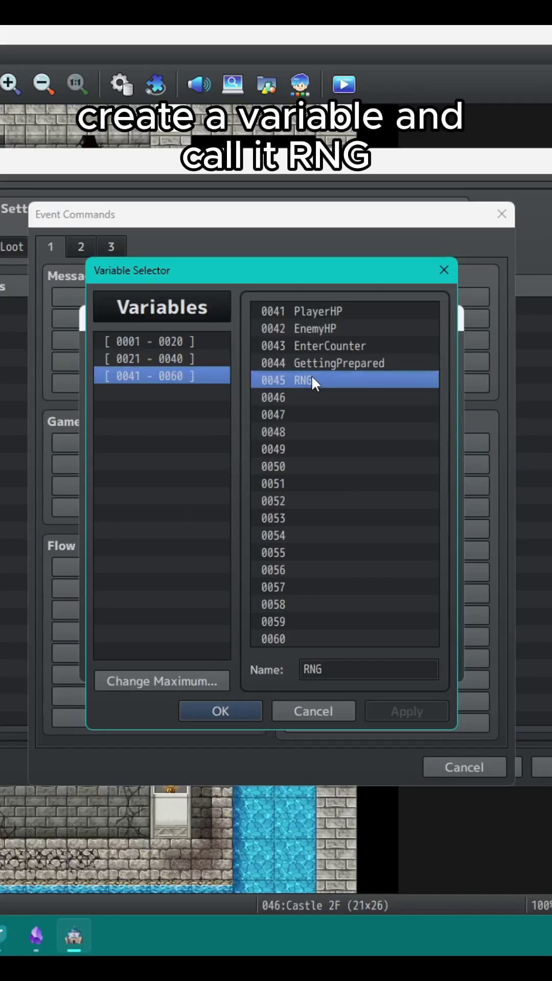
pyautogui.doubleClick(311, 380)
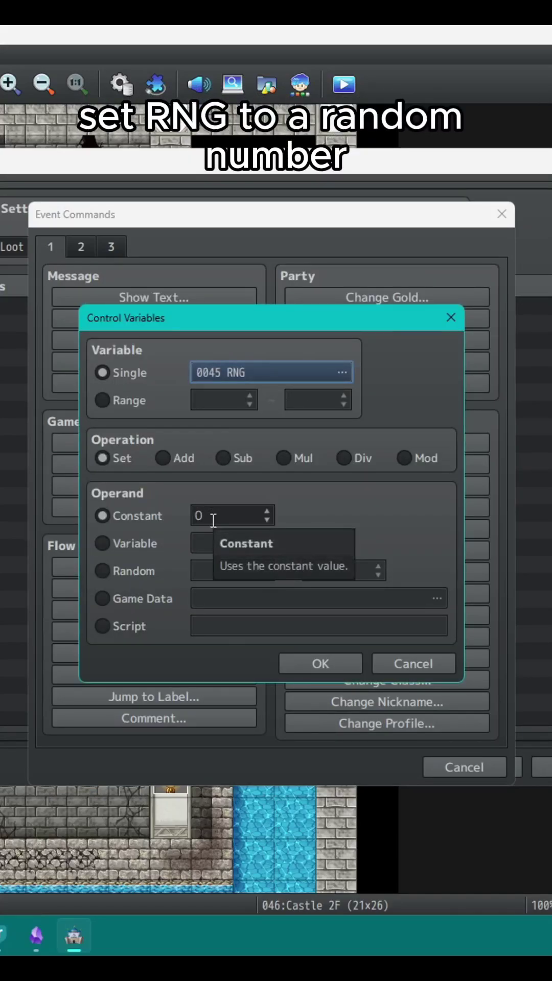
pyautogui.click(128, 571)
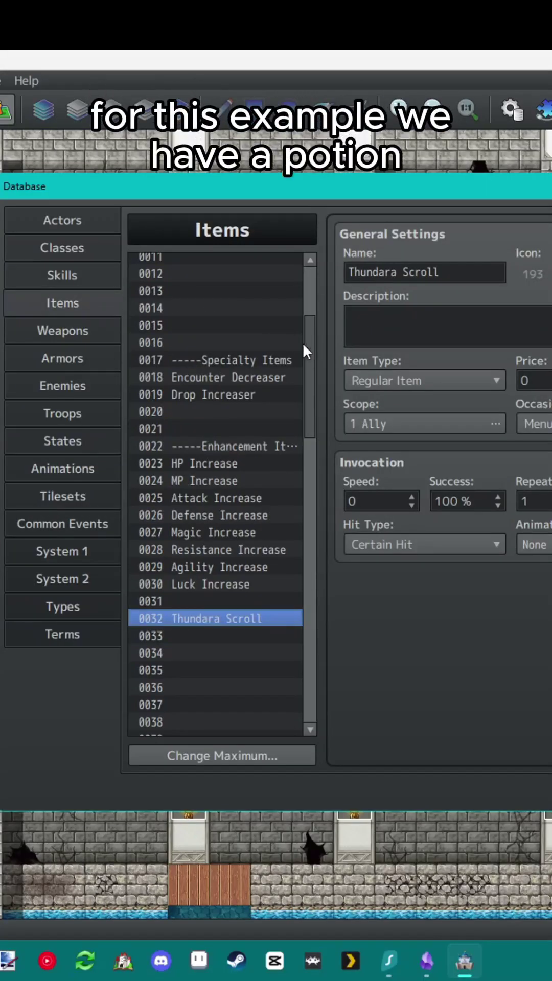
# Look up the Potion, Return Stone and Thundara Scroll entries in the Items database
pyautogui.moveTo(305, 344); pyautogui.dragTo(314, 402)
pyautogui.click(202, 363)
pyautogui.click(198, 277)
pyautogui.click(262, 493)
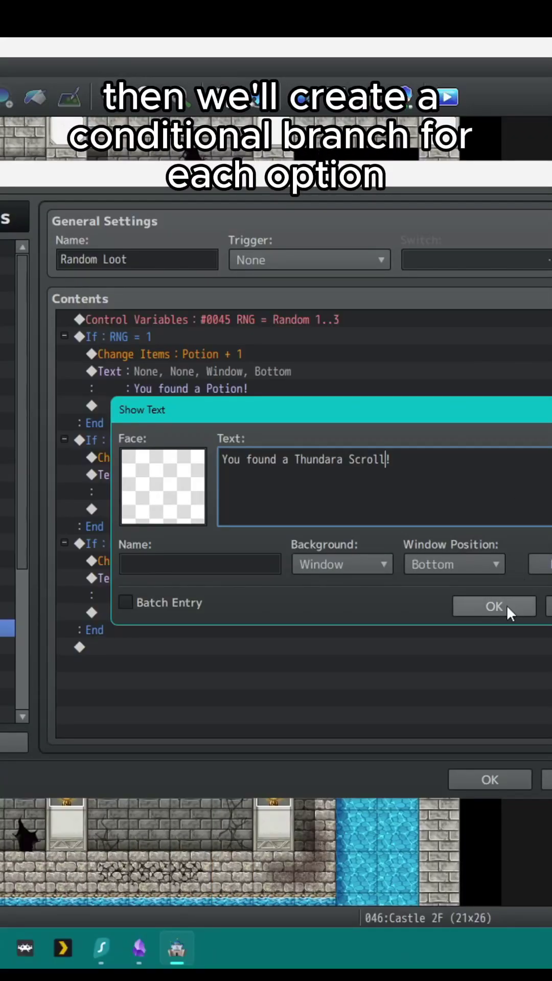
# Add an Erase Event command at the end of the Random Loot event
pyautogui.click(506, 604)
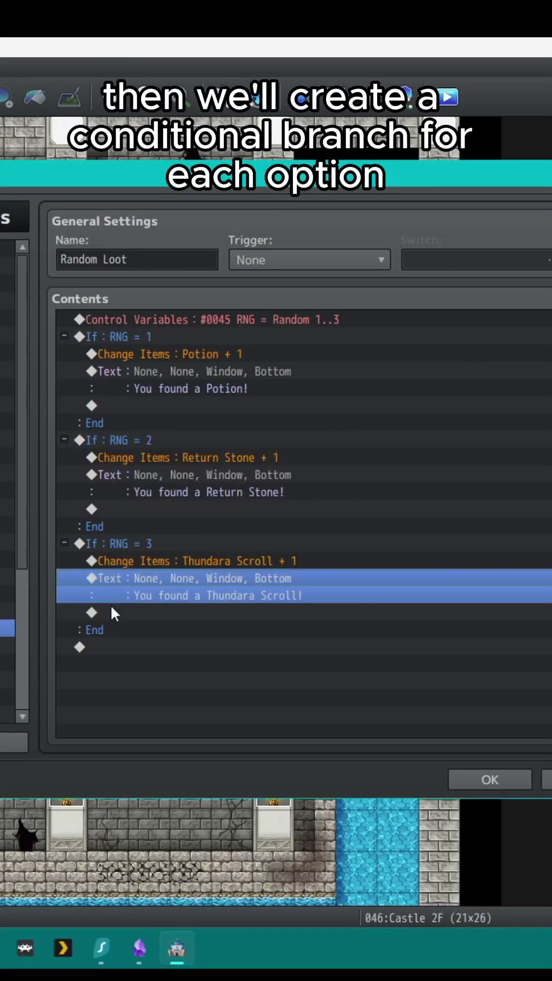
pyautogui.doubleClick(118, 646)
pyautogui.click(183, 258)
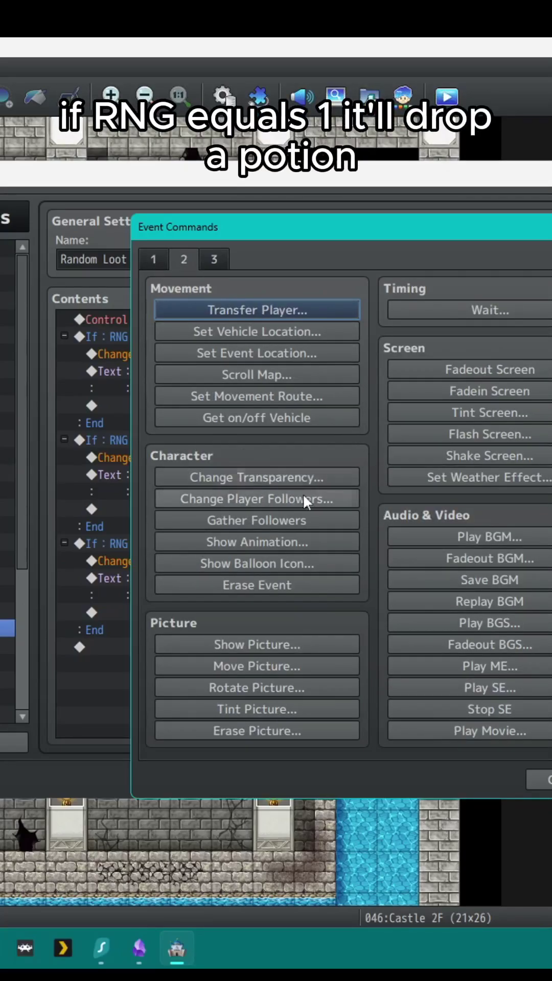
pyautogui.click(255, 582)
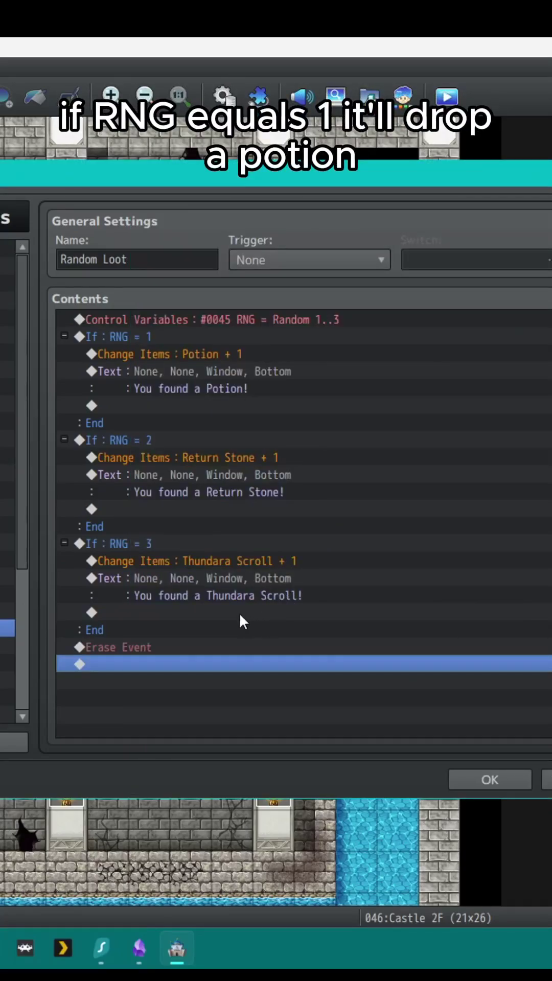
# Review the RNG = 1, 2, 3 branches and have the chest call 0023 Random Loot
pyautogui.click(176, 337)
pyautogui.click(198, 438)
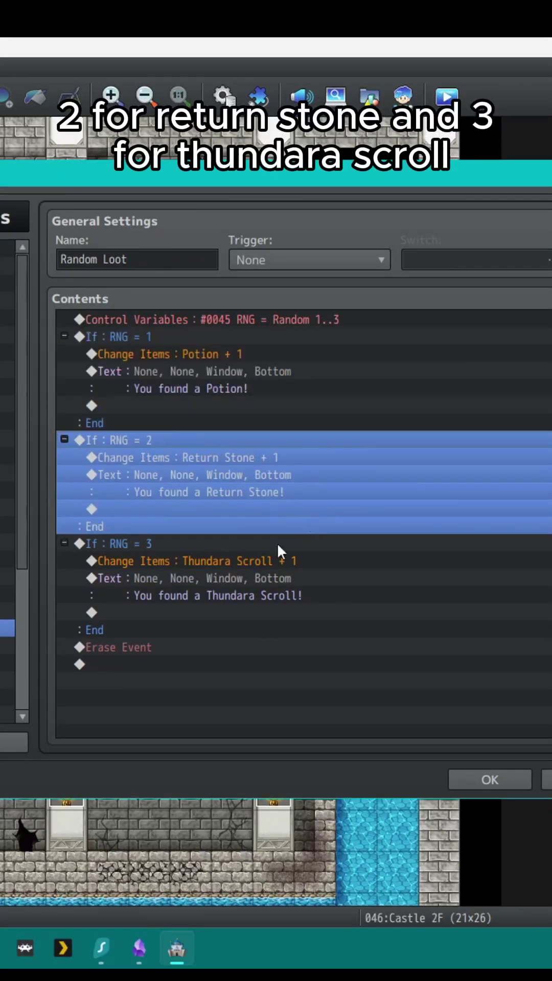
pyautogui.click(182, 544)
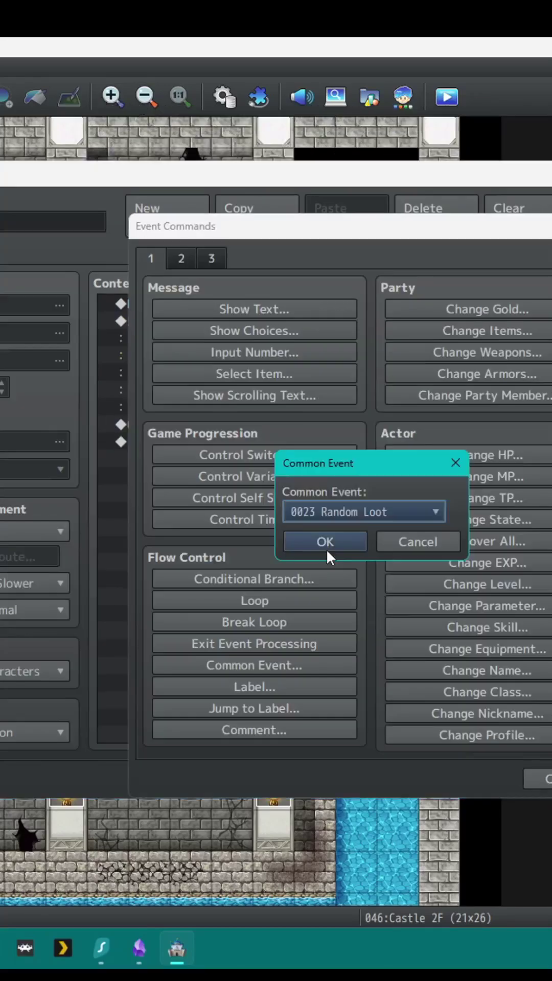
pyautogui.click(326, 543)
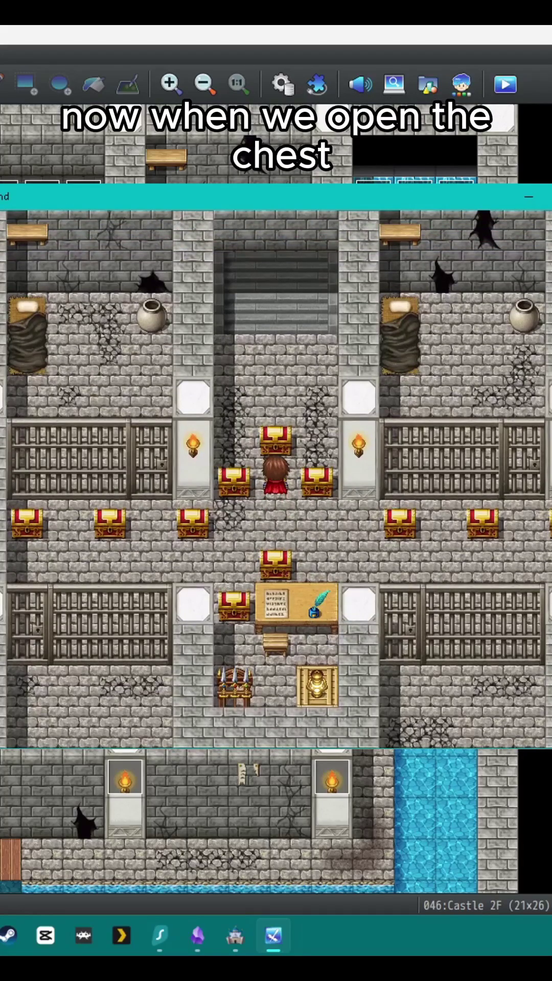
# Playtest the first chests, receiving a Return Stone and Thundara Scrolls
pyautogui.press('Return')
pyautogui.press('Return')
pyautogui.press('Down')
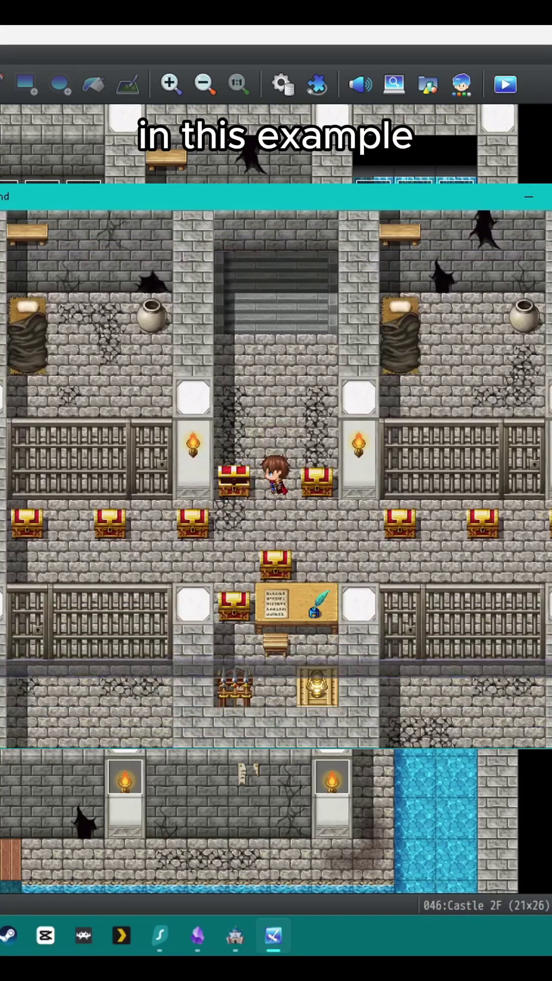
pyautogui.press('Return')
pyautogui.press('Right')
pyautogui.press('Return')
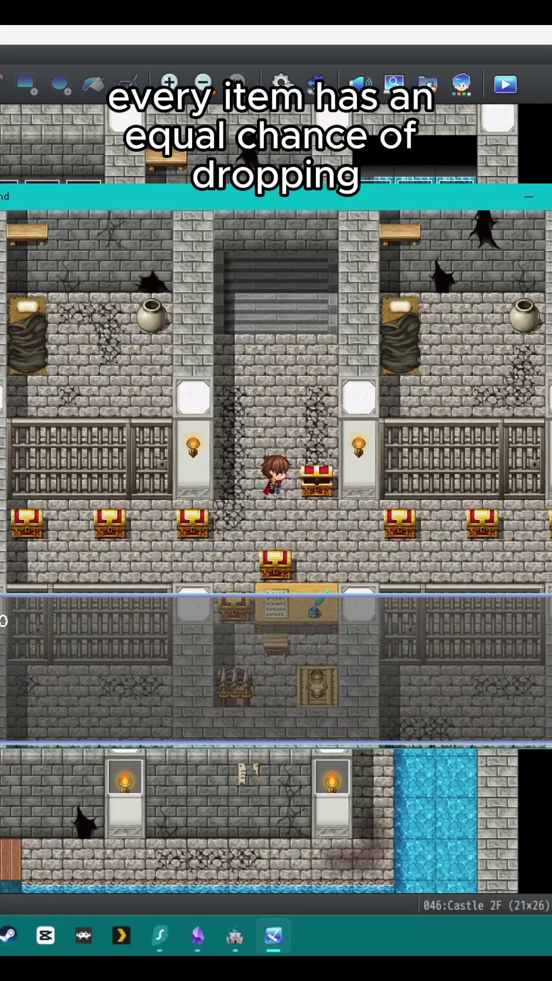
pyautogui.press('Return')
pyautogui.press('Down')
pyautogui.press('Left')
pyautogui.press('Return')
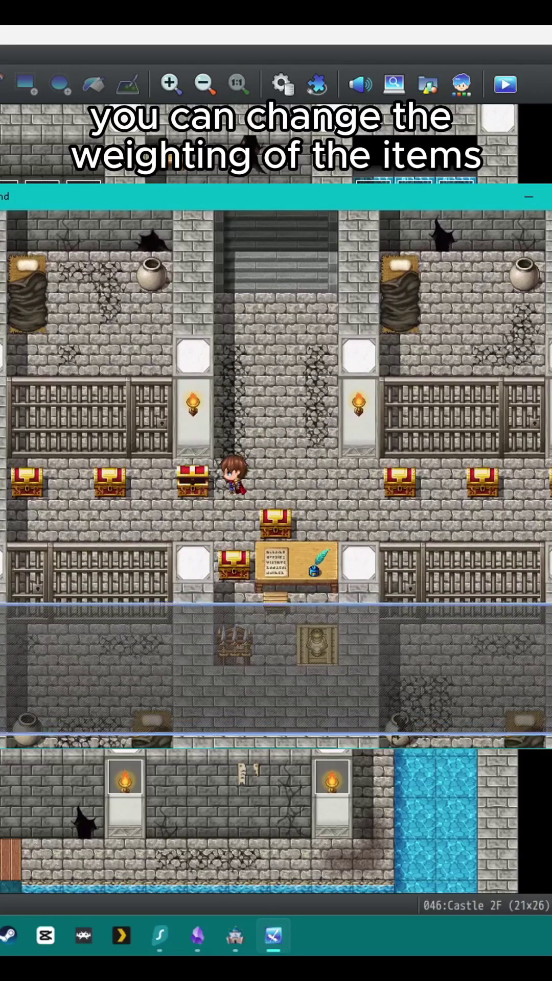
# Open the next chests, getting Potions and a Return Stone at random
pyautogui.press('Return')
pyautogui.press('Down')
pyautogui.press('Left')
pyautogui.press('Left')
pyautogui.press('Left')
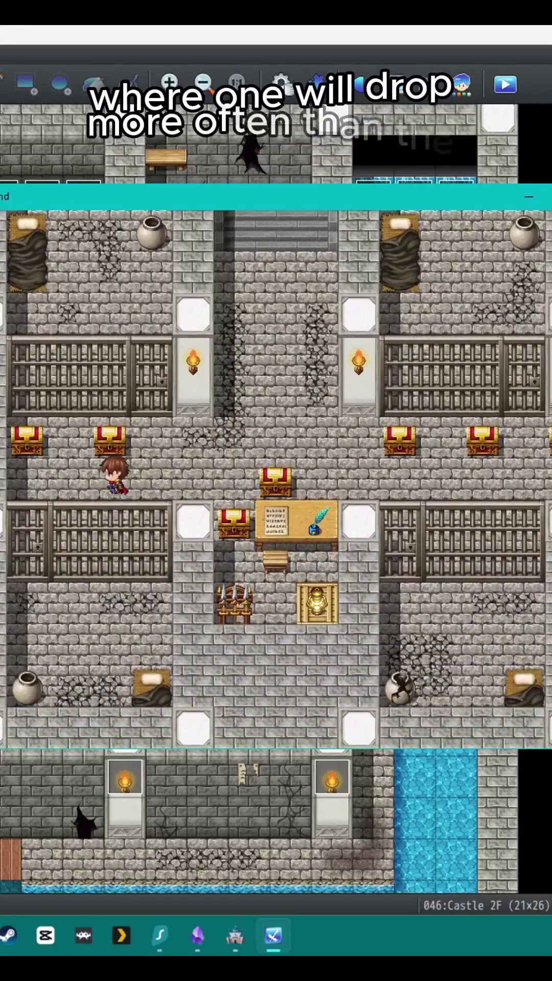
pyautogui.press('Up')
pyautogui.press('Return')
pyautogui.press('Return')
pyautogui.press('Left')
pyautogui.press('Left')
pyautogui.press('Up')
pyautogui.press('Return')
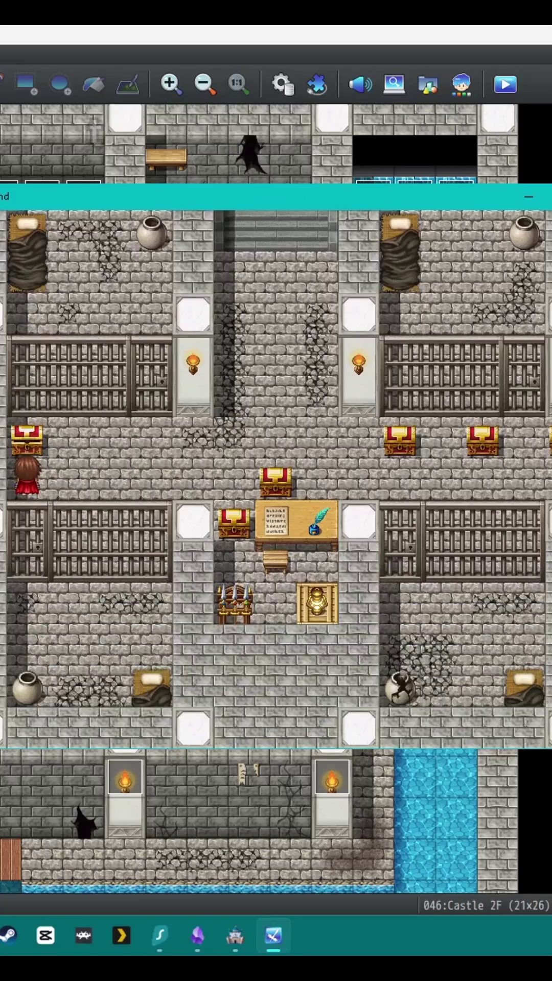
pyautogui.press('Return')
pyautogui.press('Right')
pyautogui.press('Right')
pyautogui.press('Right')
pyautogui.press('Right')
pyautogui.press('Right')
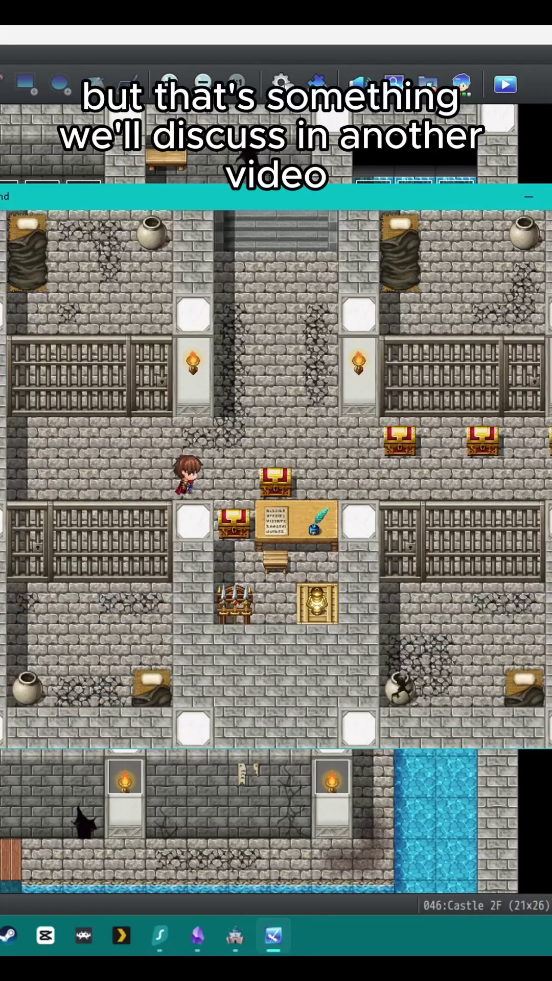
pyautogui.press('Down')
pyautogui.press('Return')
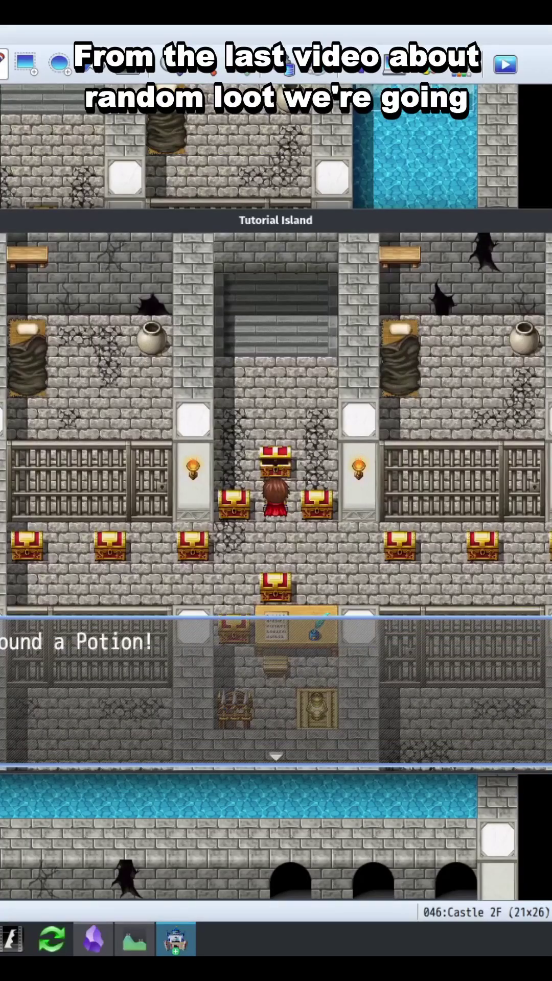
pyautogui.press('Return')
# Open the remaining chests for more random Potions, Return Stones and a Thundara Scroll
pyautogui.press('Return')
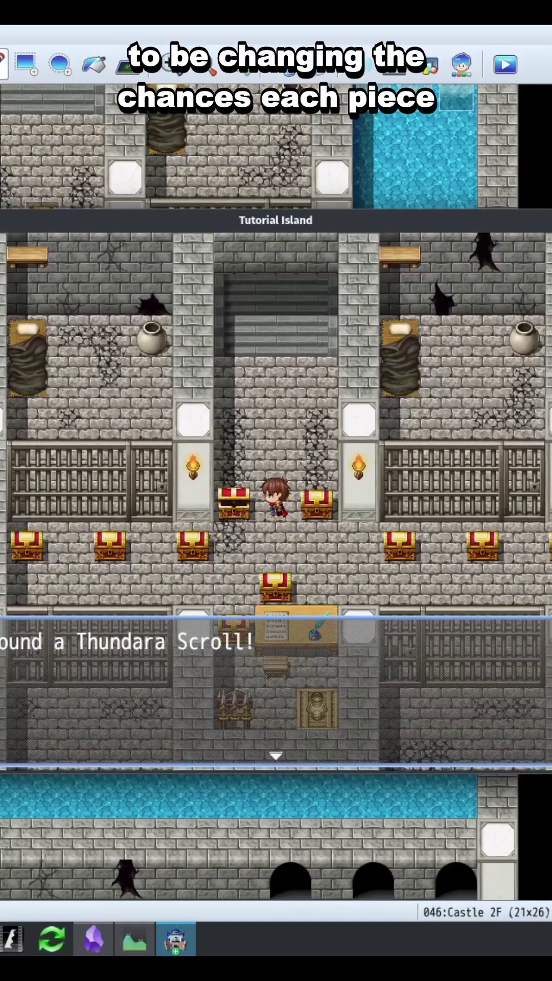
pyautogui.press('Return')
pyautogui.press('Return')
pyautogui.press('Return')
pyautogui.press('Down')
pyautogui.press('Right')
pyautogui.press('Right')
pyautogui.press('Return')
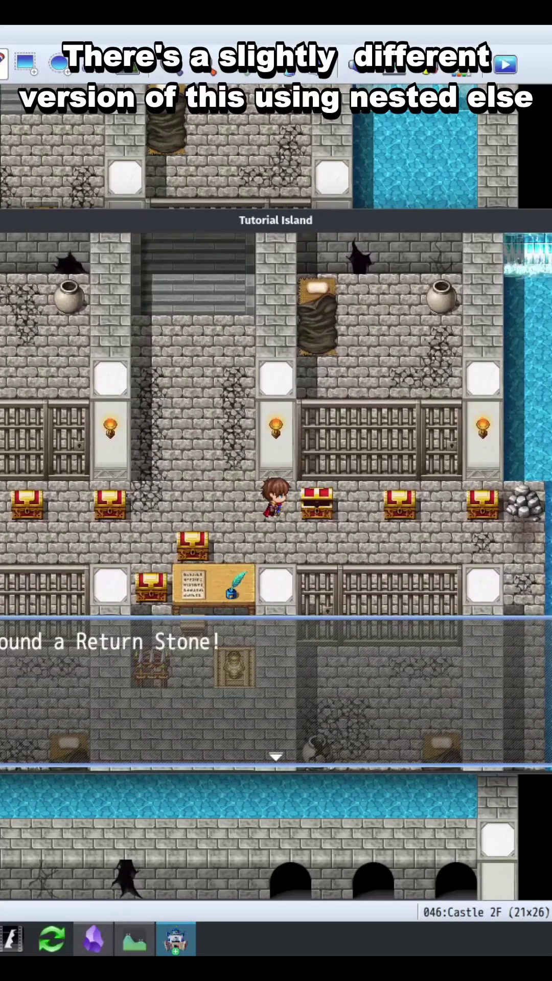
pyautogui.press('Return')
pyautogui.press('Right')
pyautogui.press('Right')
pyautogui.press('Return')
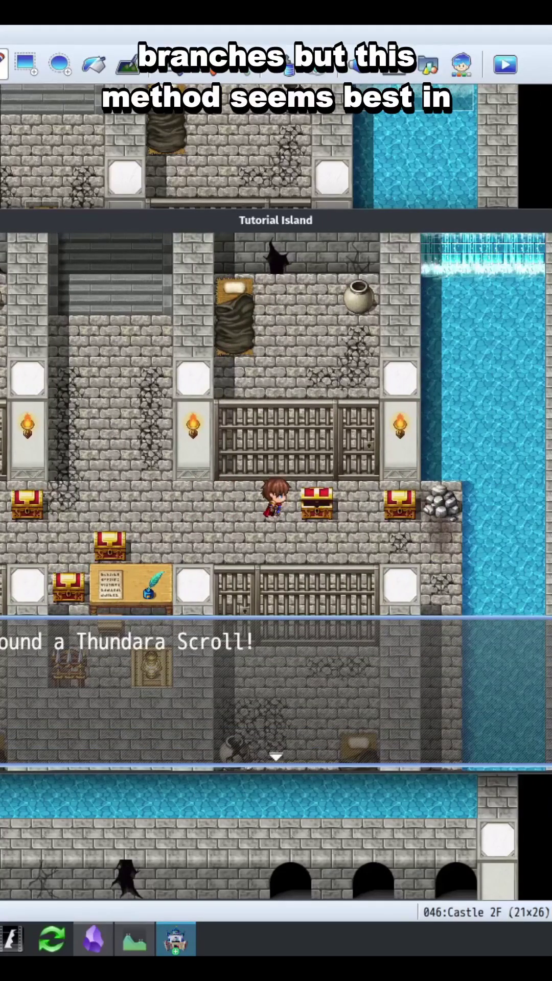
pyautogui.press('Return')
pyautogui.press('Right')
pyautogui.press('Right')
pyautogui.press('Return')
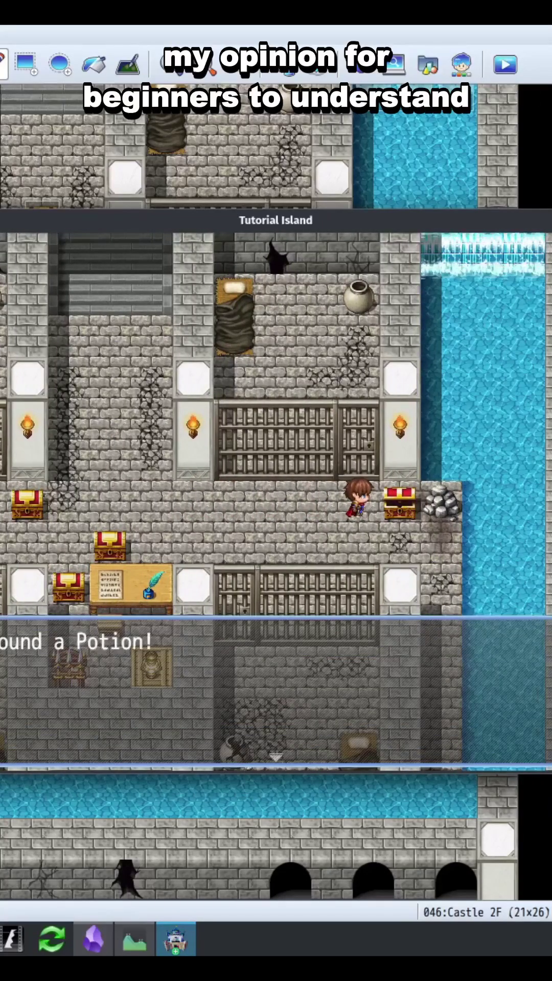
pyautogui.press('Return')
pyautogui.press('Left')
pyautogui.press('Left')
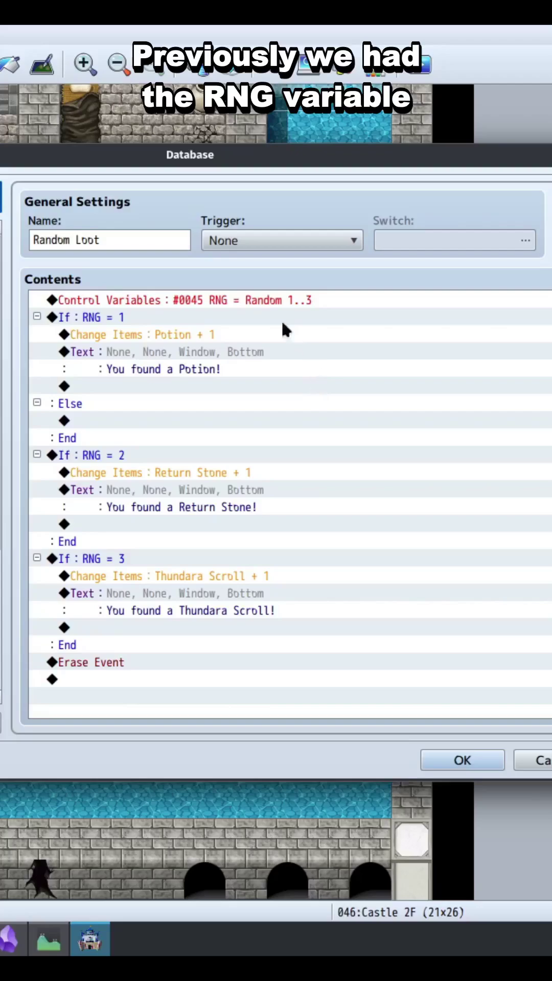
# Change the RNG roll from Random 1..3 to Random 1..100
pyautogui.click(257, 302)
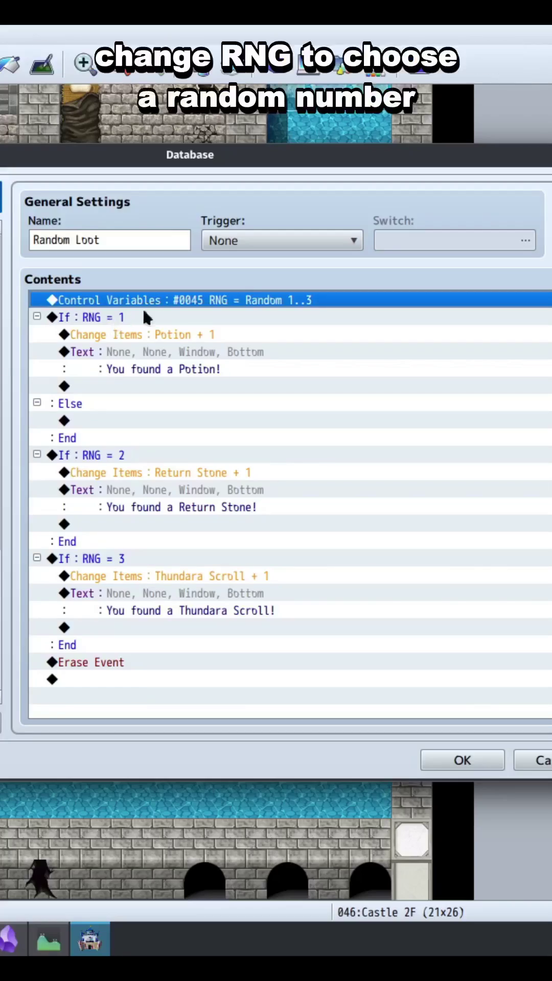
pyautogui.doubleClick(204, 300)
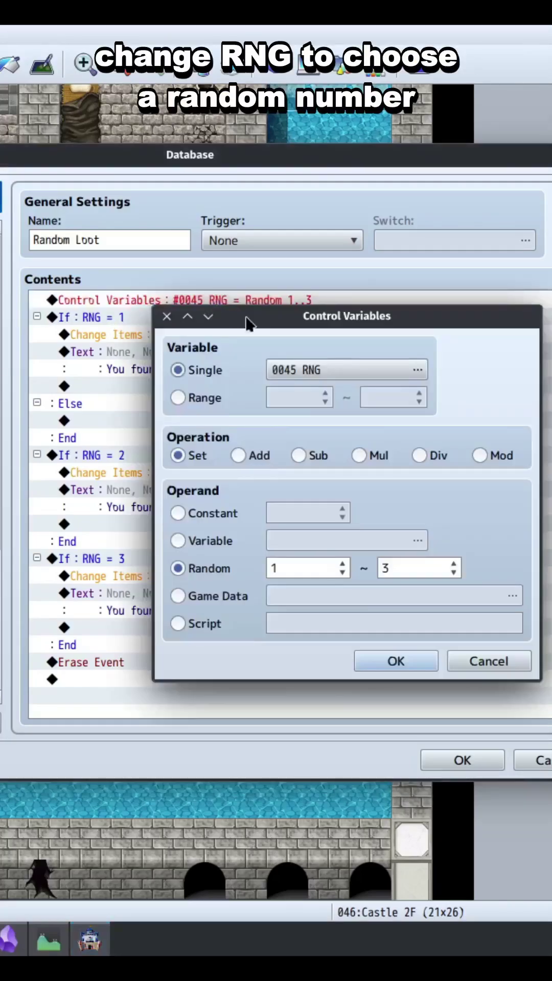
pyautogui.click(387, 564)
pyautogui.press('BackSpace')
pyautogui.write('100')
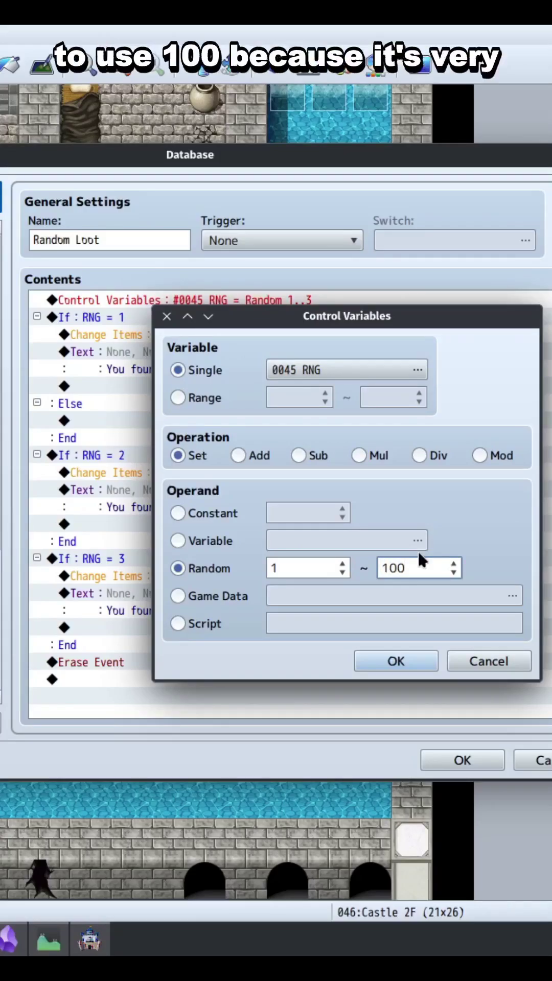
pyautogui.click(401, 666)
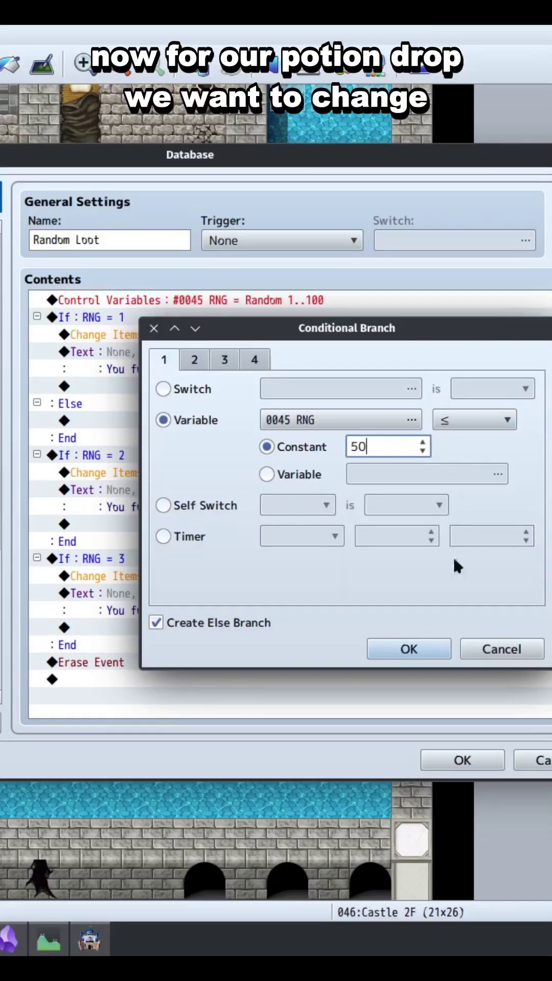
# Set the Potion branch to RNG ≤ 50 without else, label each range with comments, and save
pyautogui.click(250, 624)
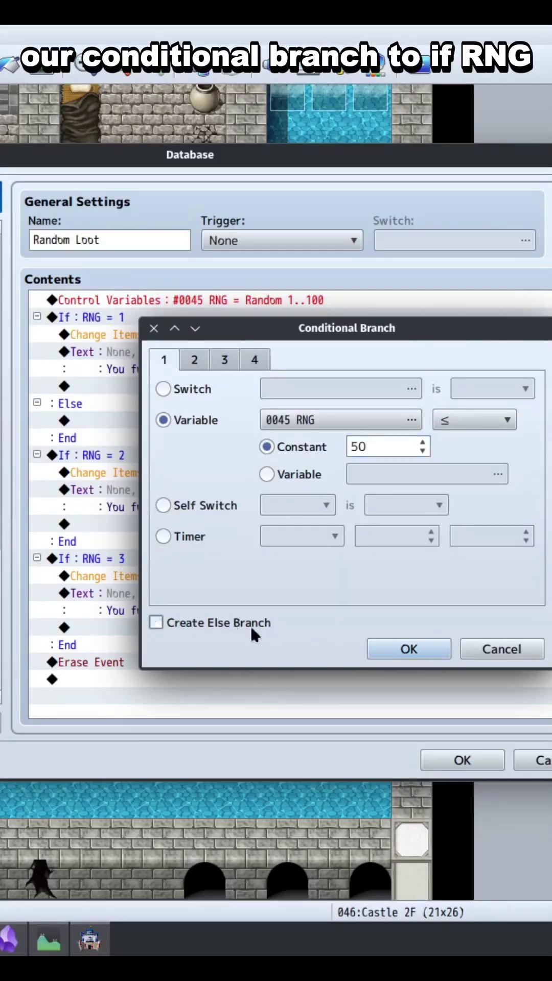
pyautogui.click(401, 650)
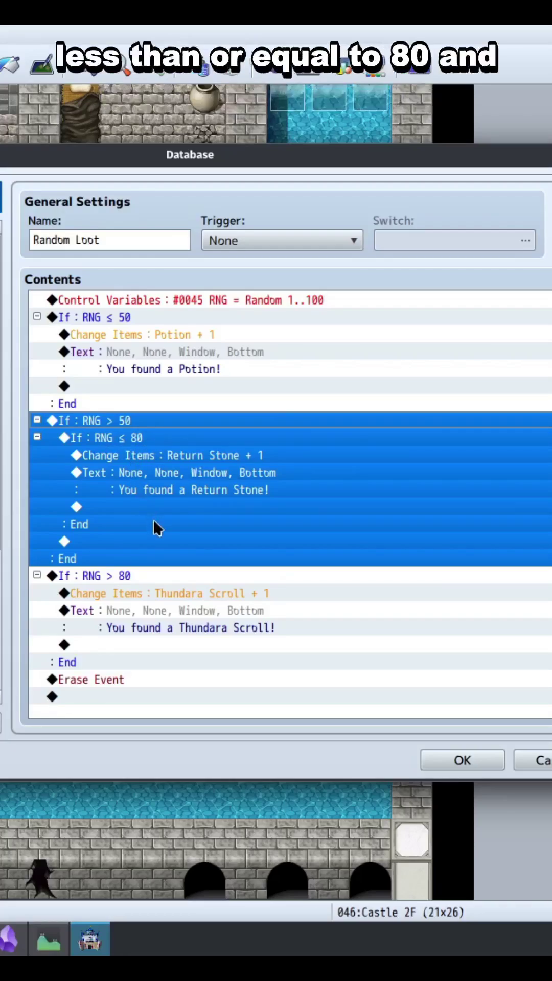
pyautogui.click(117, 574)
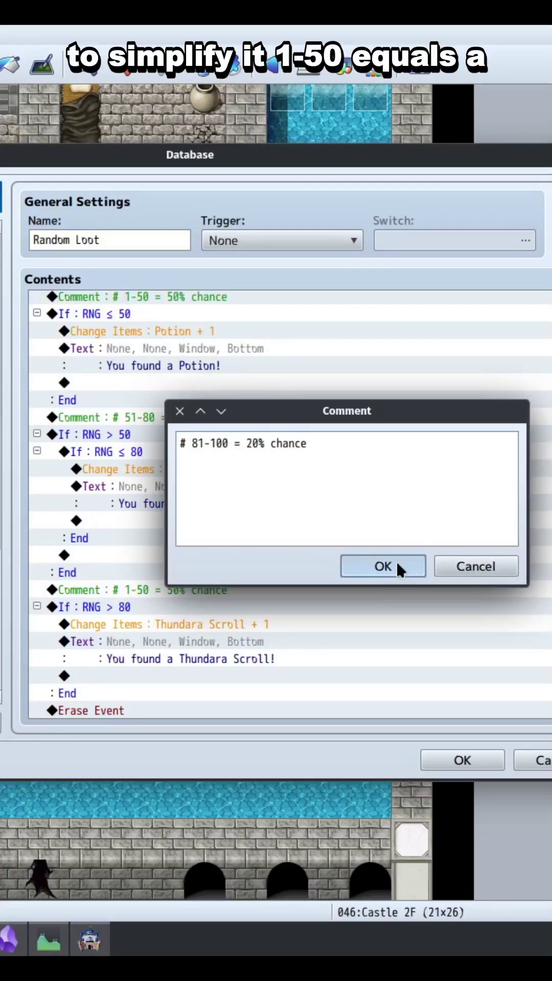
pyautogui.click(399, 565)
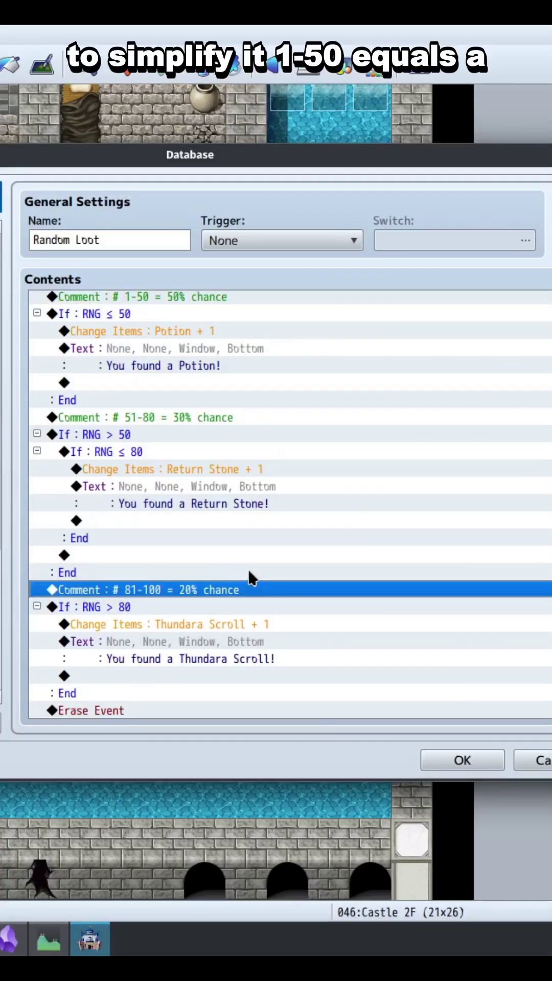
pyautogui.scroll(-1, 247, 568)
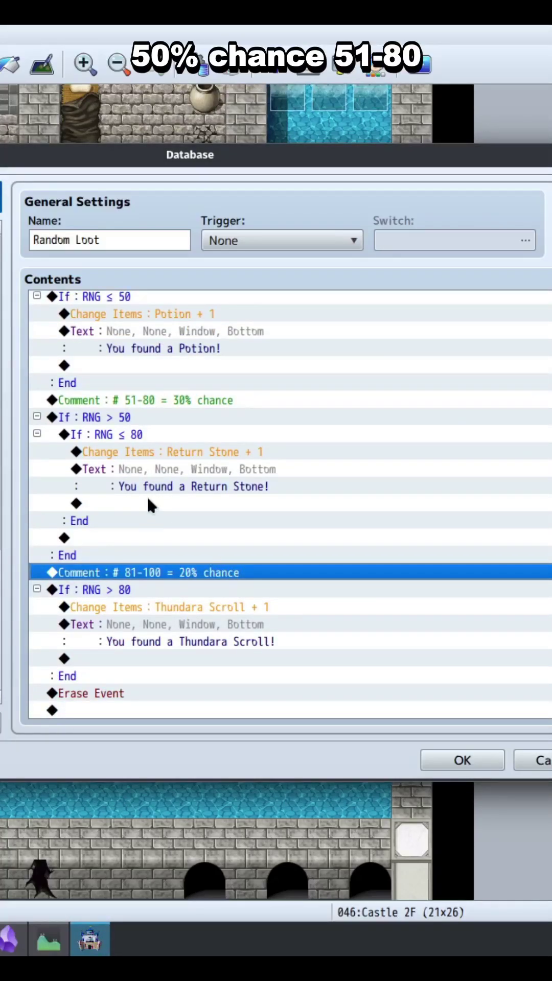
pyautogui.scroll(1, 146, 503)
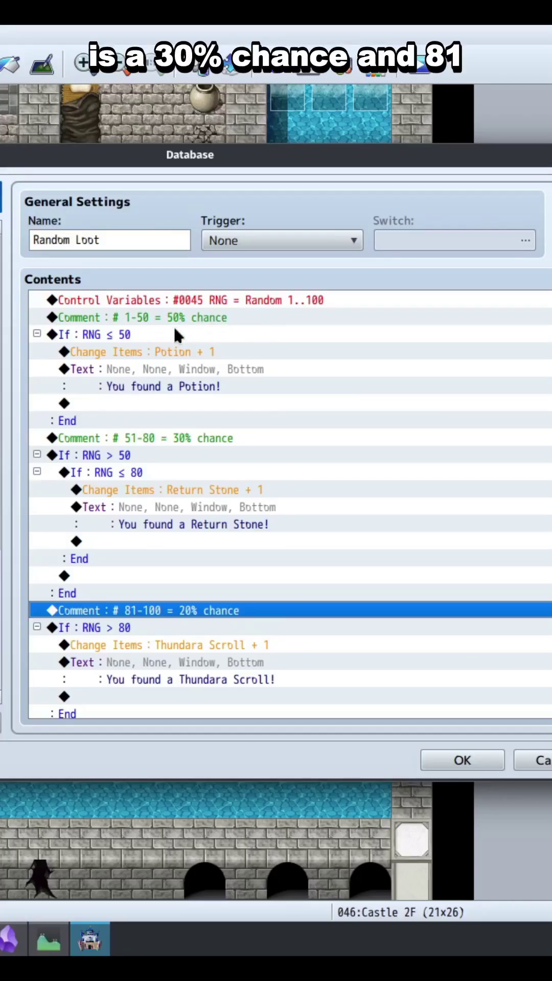
pyautogui.scroll(-1, 174, 326)
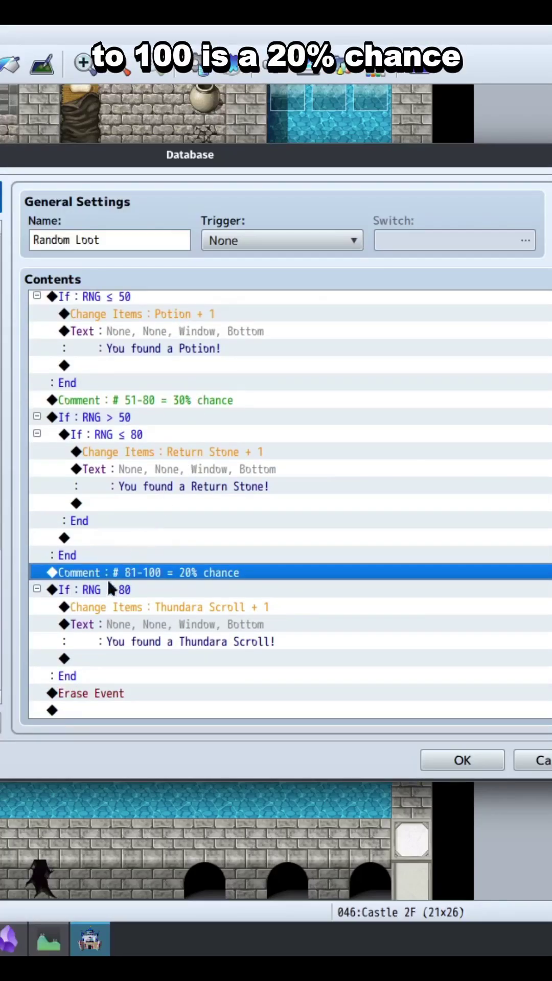
pyautogui.click(438, 760)
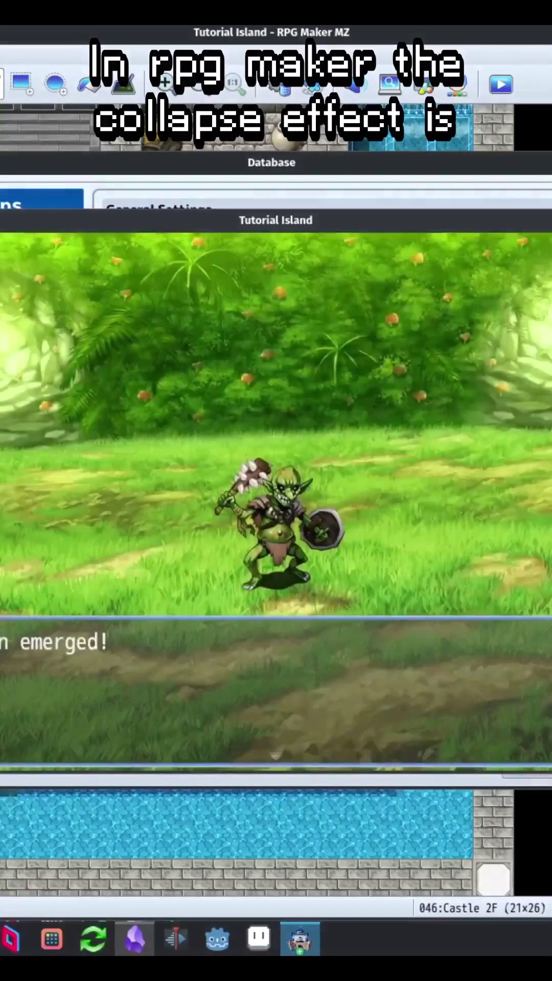
# Give the goblin a new Collapse Effect trait from the Other category, starting at Normal
pyautogui.press('Return')
pyautogui.press('Return')
pyautogui.press('Return')
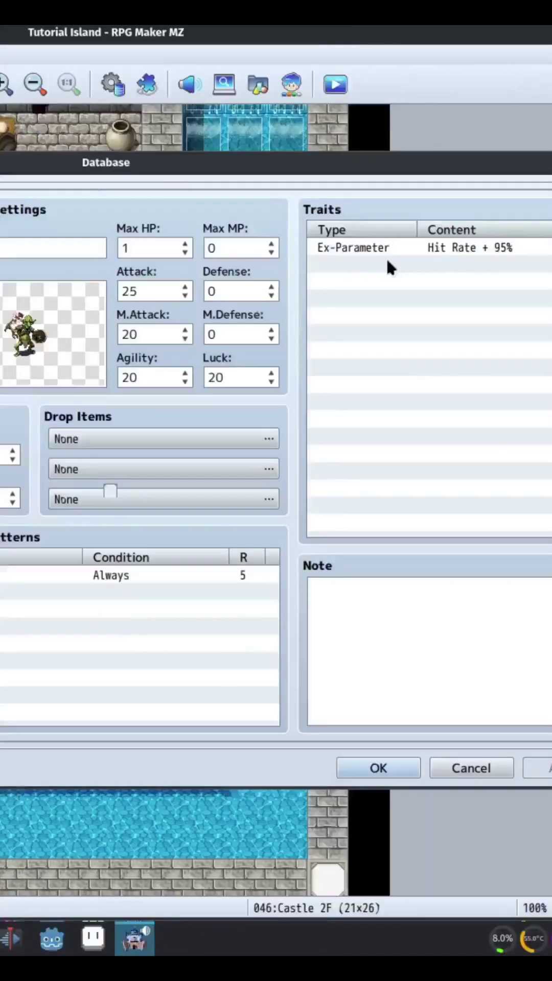
pyautogui.click(378, 273)
pyautogui.doubleClick(375, 271)
pyautogui.click(534, 251)
pyautogui.click(317, 341)
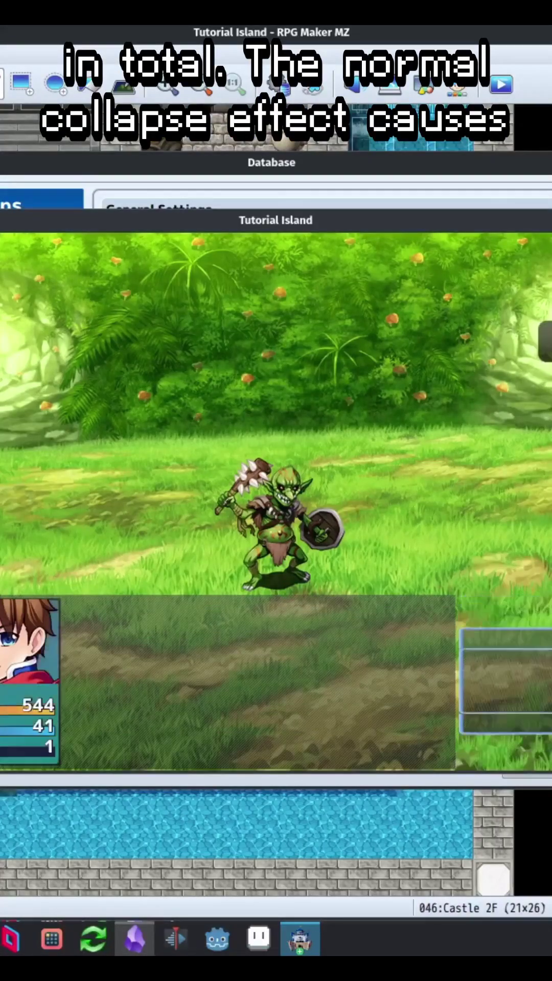
# Attack the goblin in successive battle tests to compare the fade-away and instant-vanish collapses
pyautogui.press('Return')
pyautogui.press('Return')
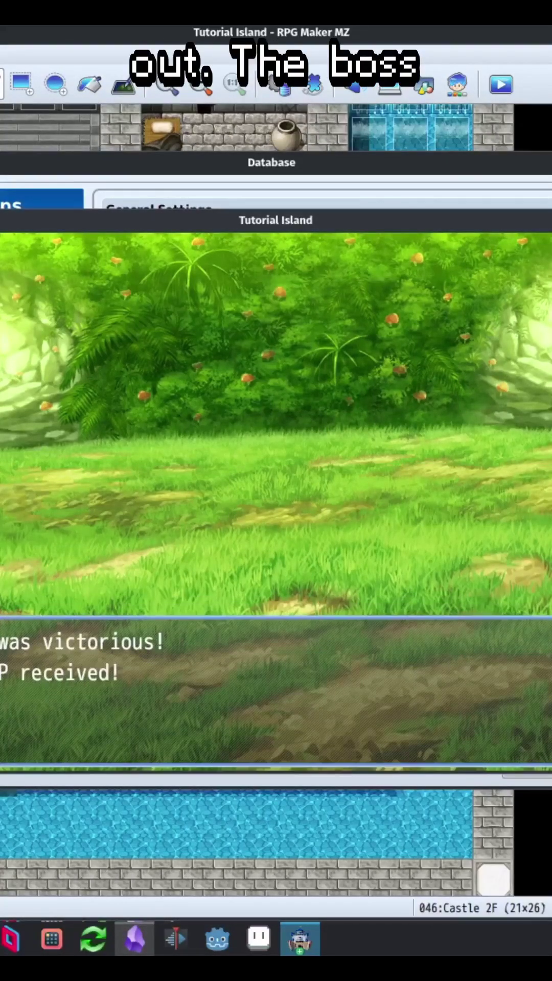
pyautogui.press('Return')
pyautogui.press('Return')
pyautogui.press('Return')
pyautogui.press('Return')
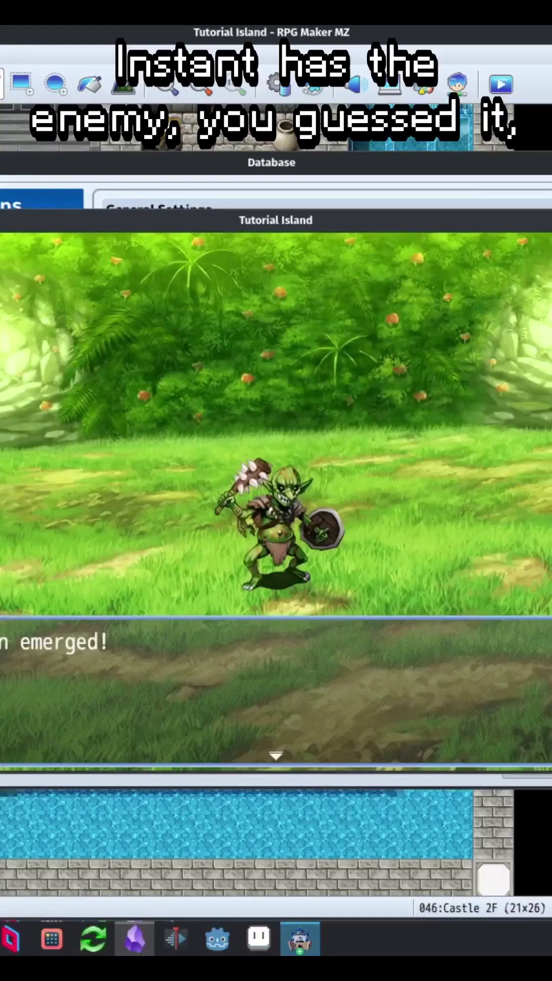
pyautogui.press('Return')
pyautogui.press('Return')
pyautogui.press('Return')
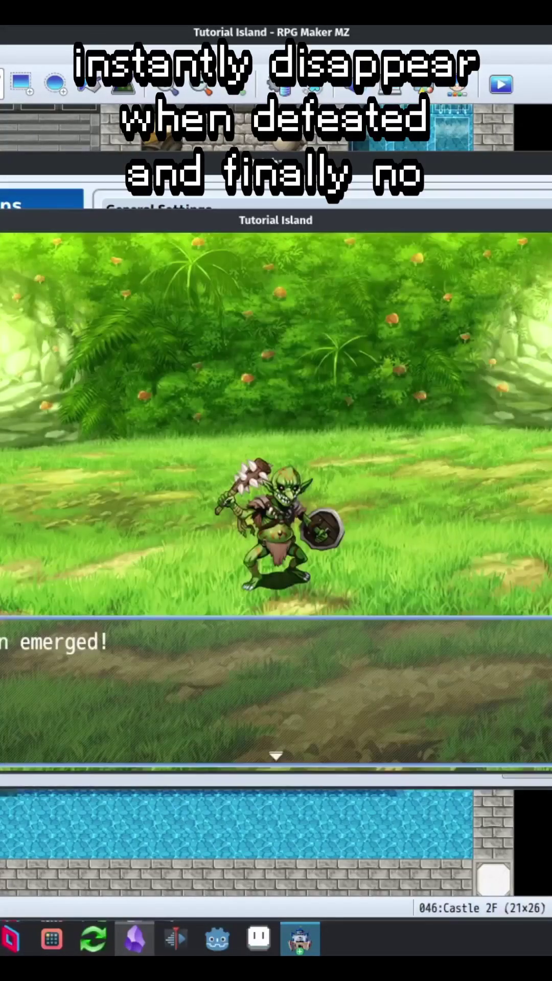
# Defeat the goblin with 124 damage, leaving its graphic onscreen, then attack the armored robot
pyautogui.press('Return')
pyautogui.press('Return')
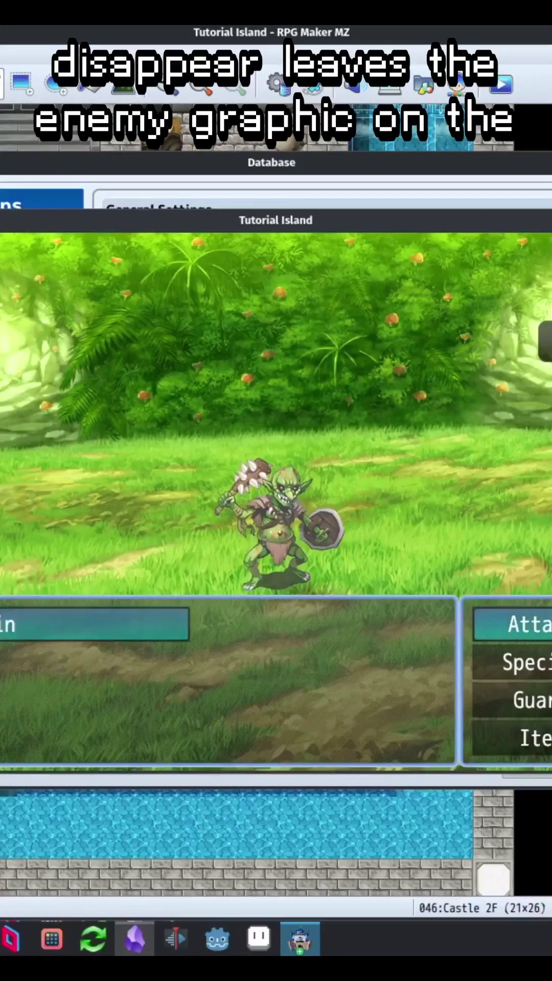
pyautogui.press('Return')
pyautogui.press('Return')
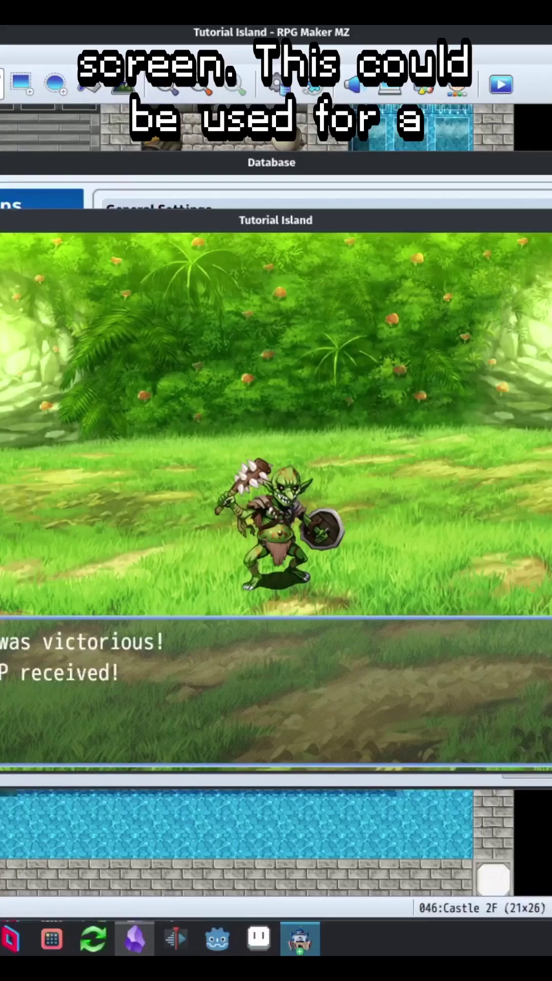
pyautogui.press('Return')
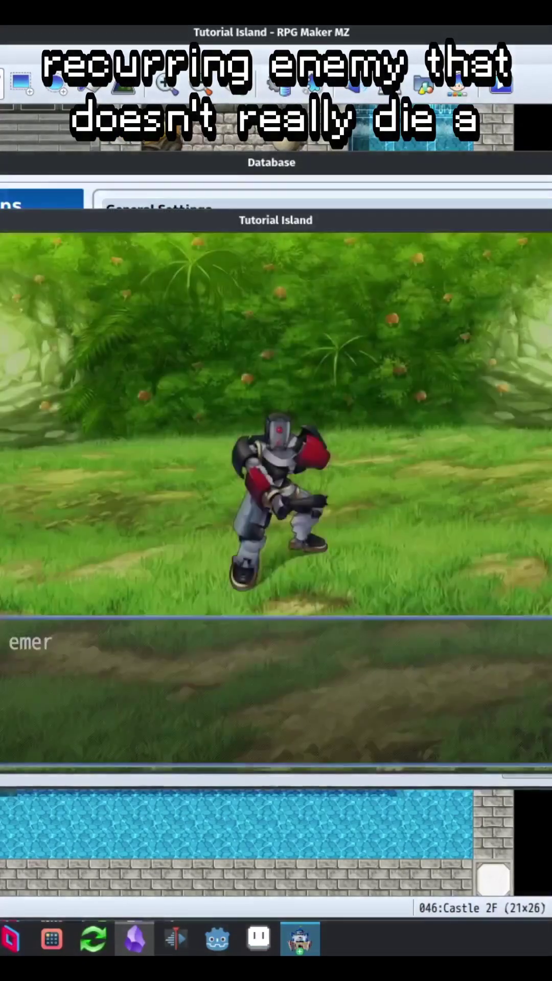
pyautogui.press('Return')
pyautogui.press('Return')
pyautogui.press('Return')
pyautogui.press('Return')
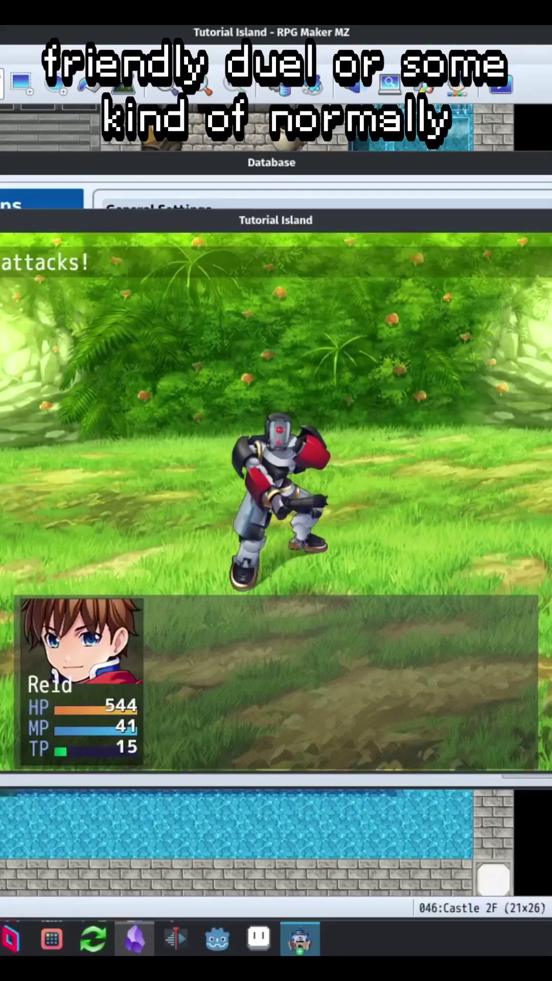